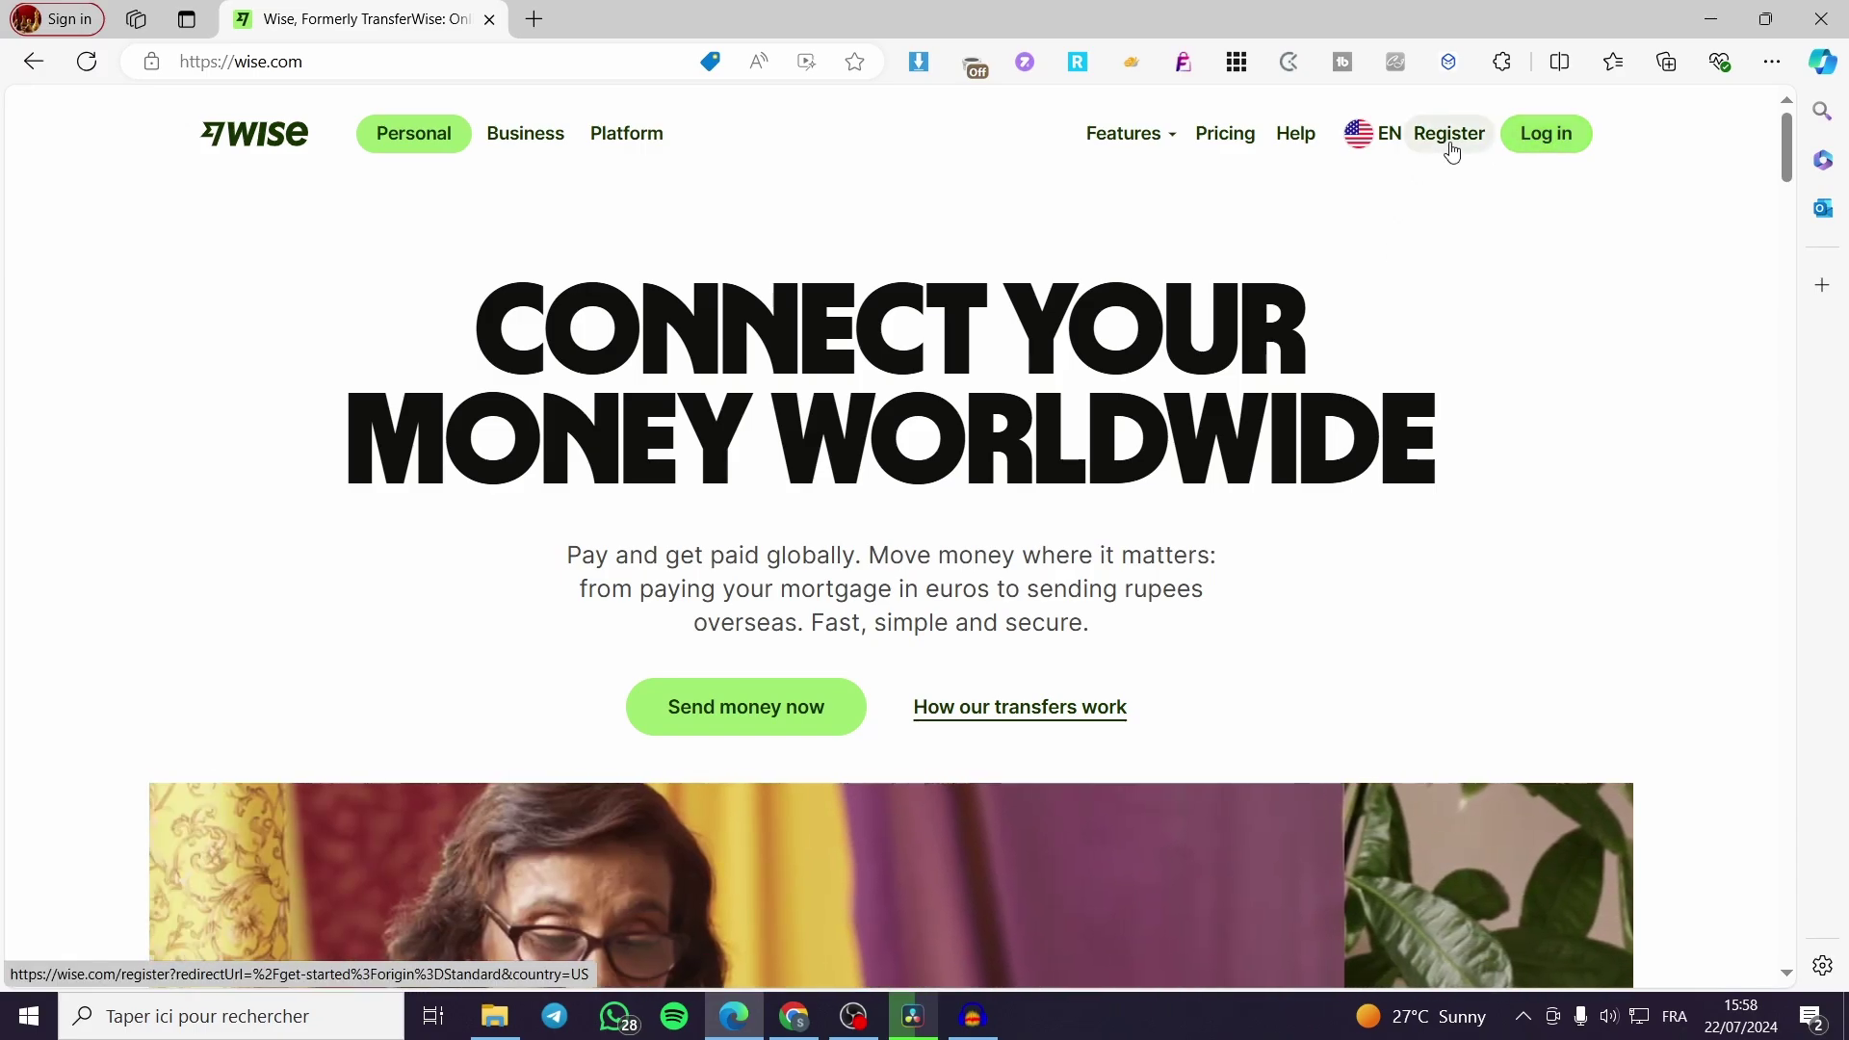
# Start registering a new Wise account from the wise.com homepage
pyautogui.click(1450, 145)
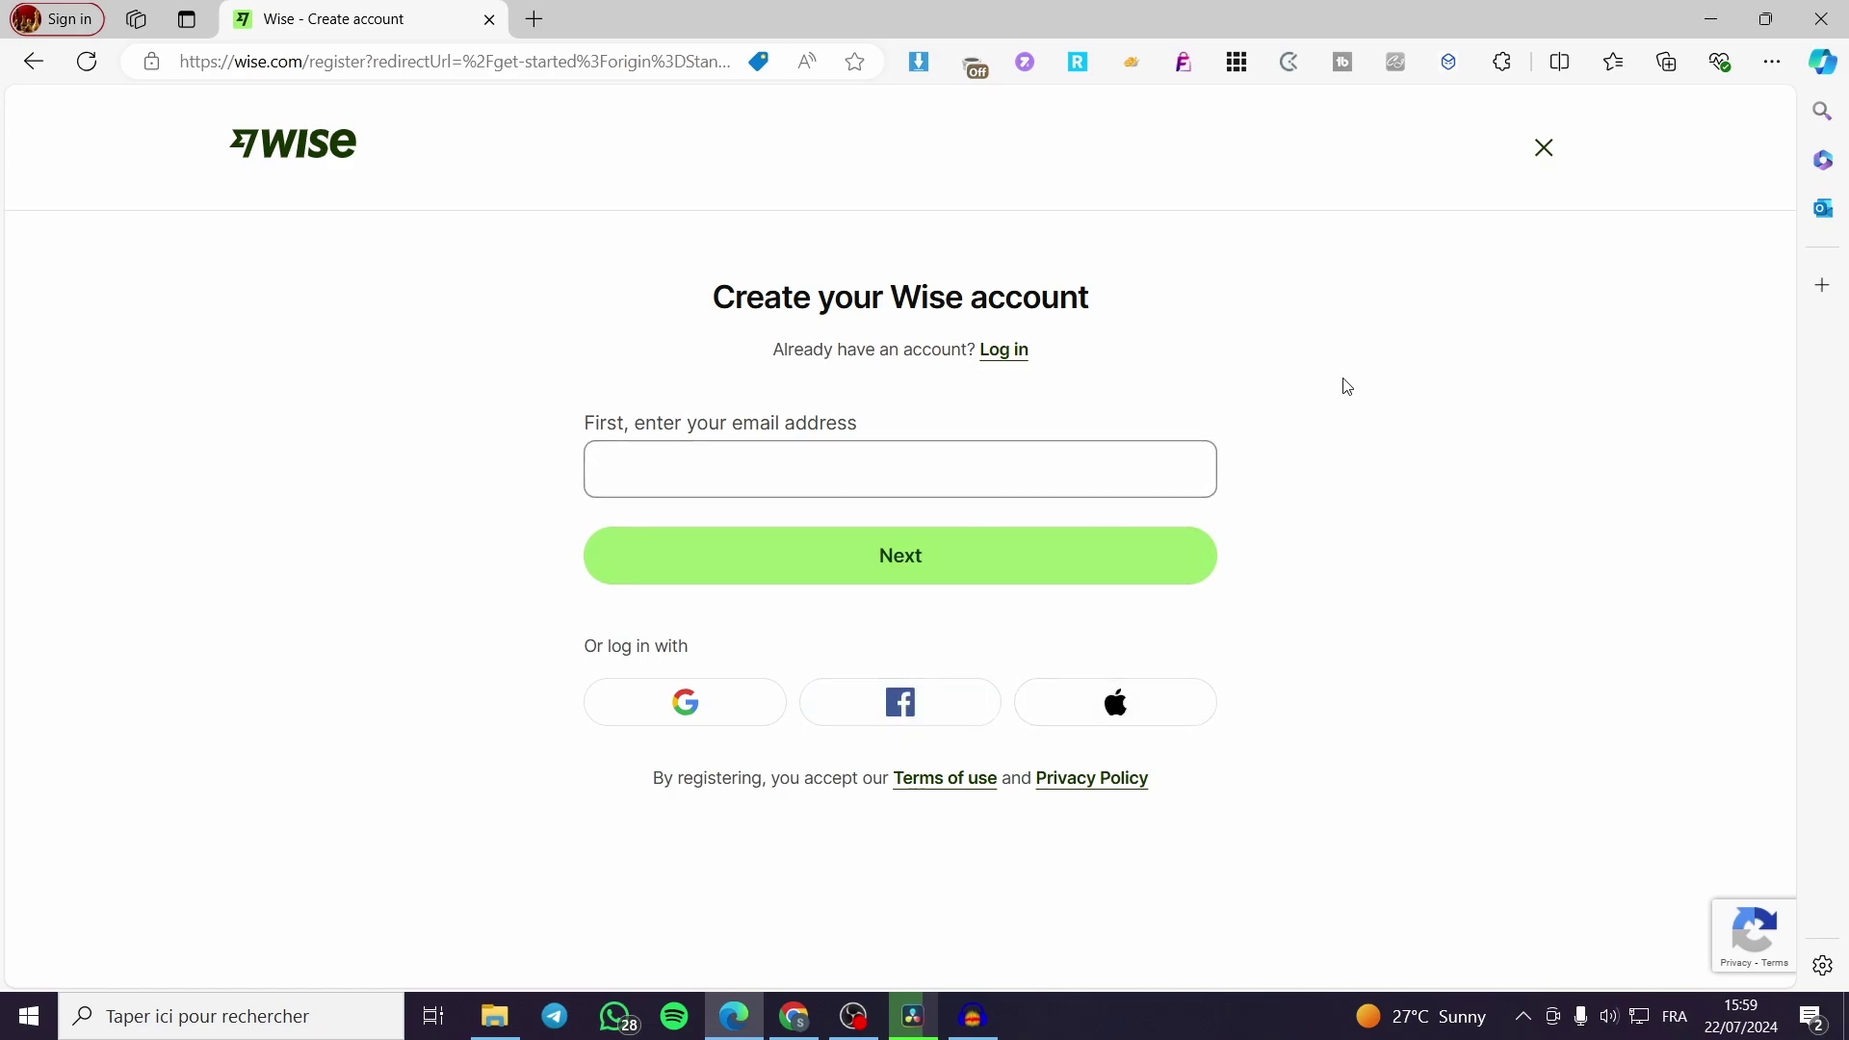
# Accept the autofilled email address for the new account and continue to account type
pyautogui.click(658, 463)
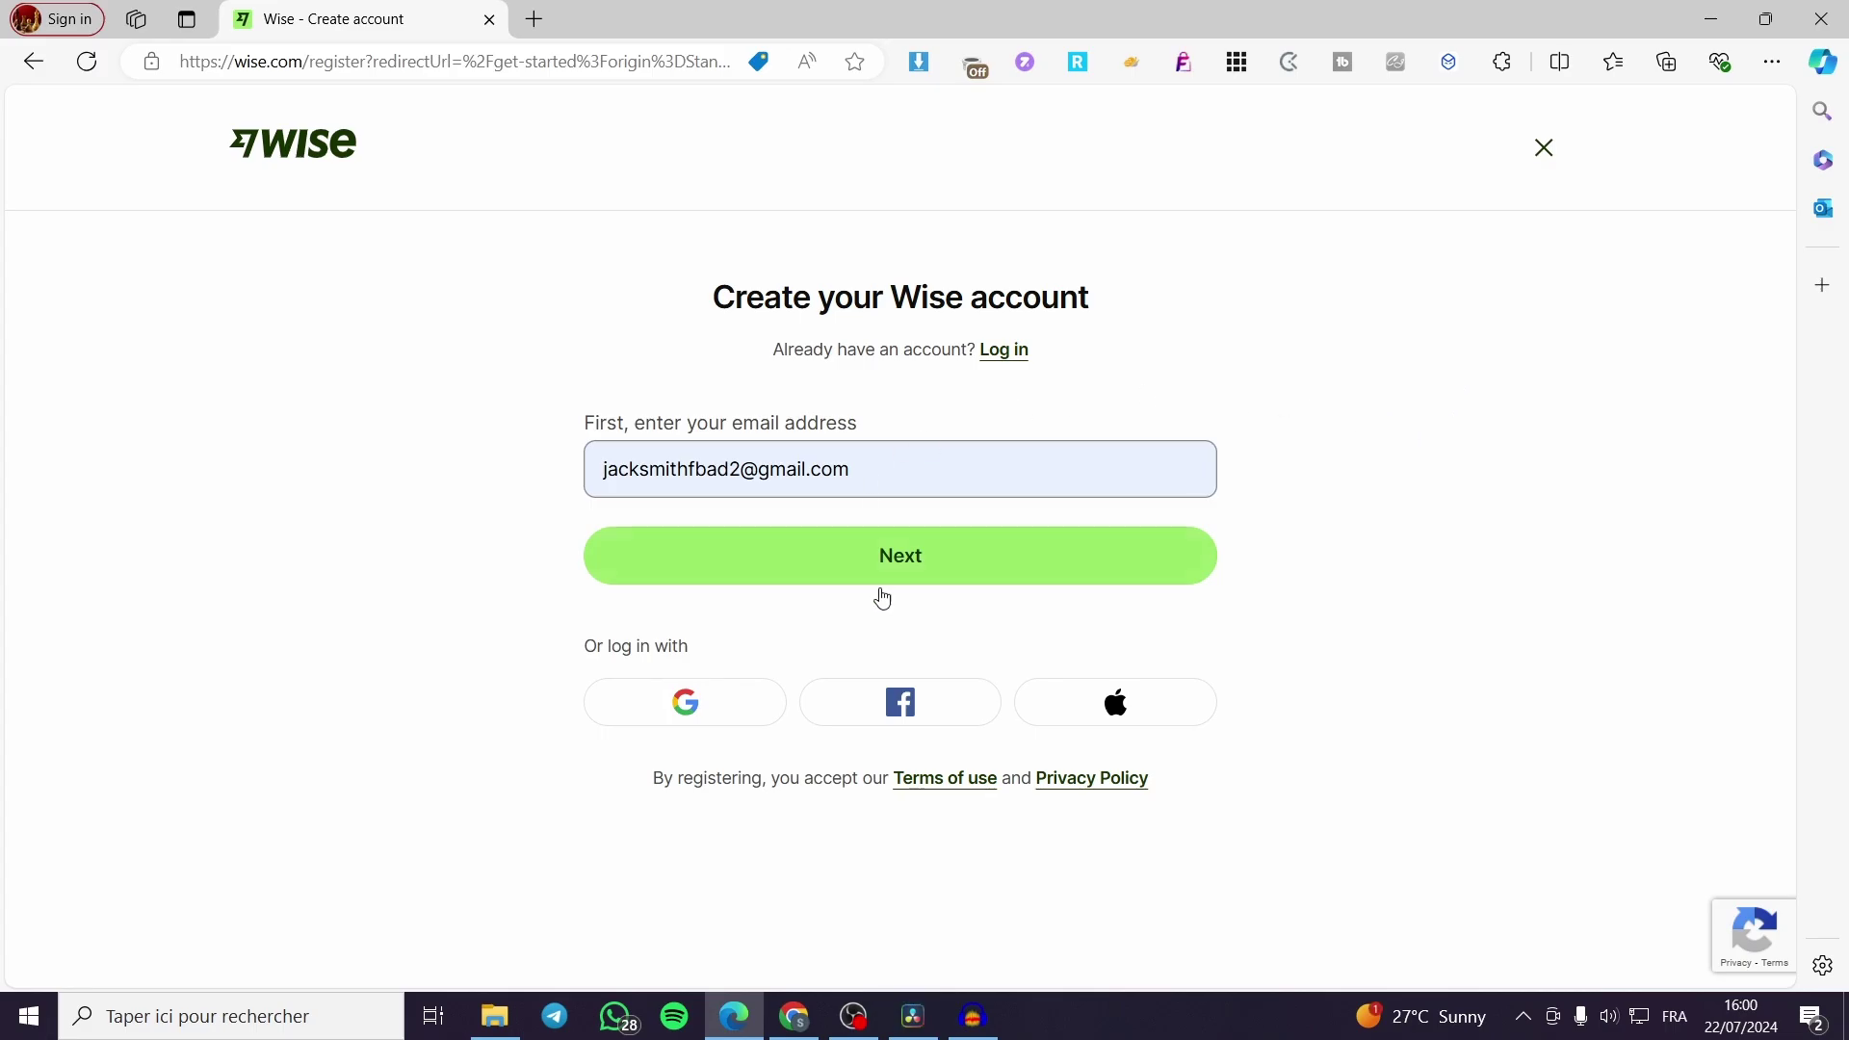
pyautogui.click(964, 553)
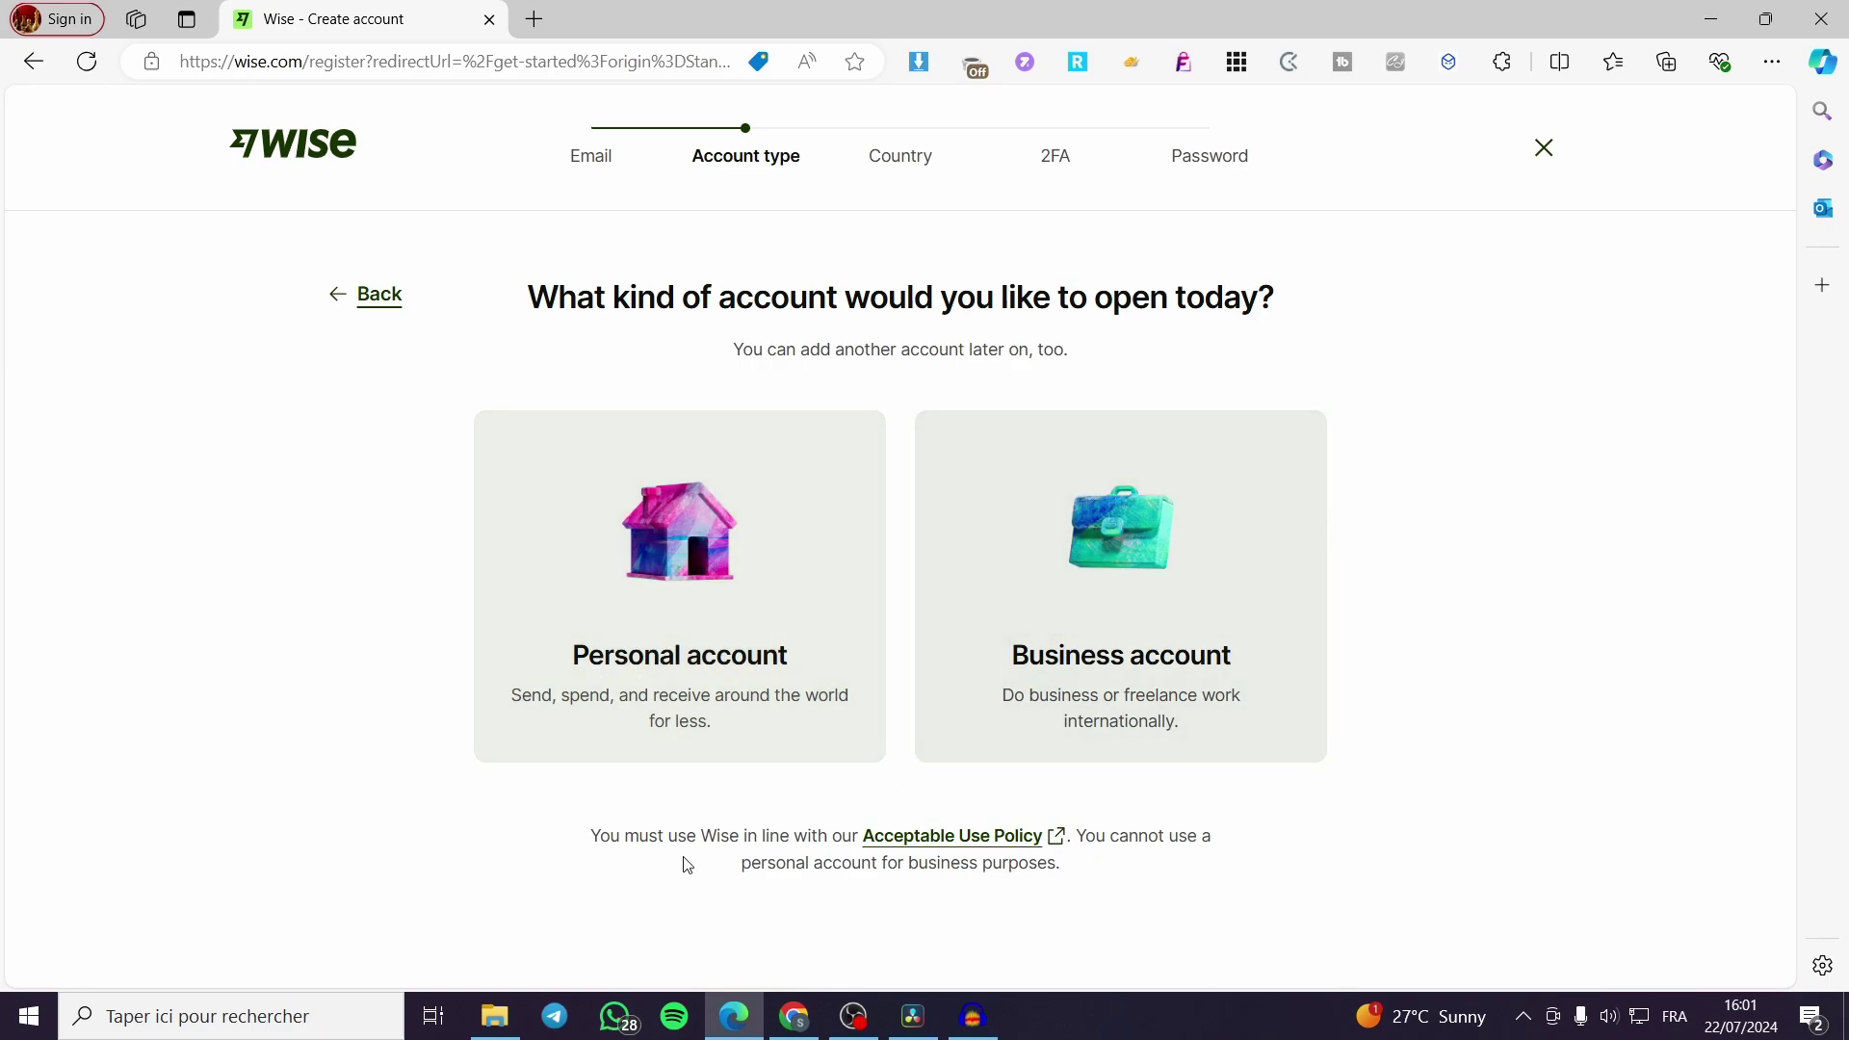
# Choose Personal as the account type
pyautogui.click(627, 582)
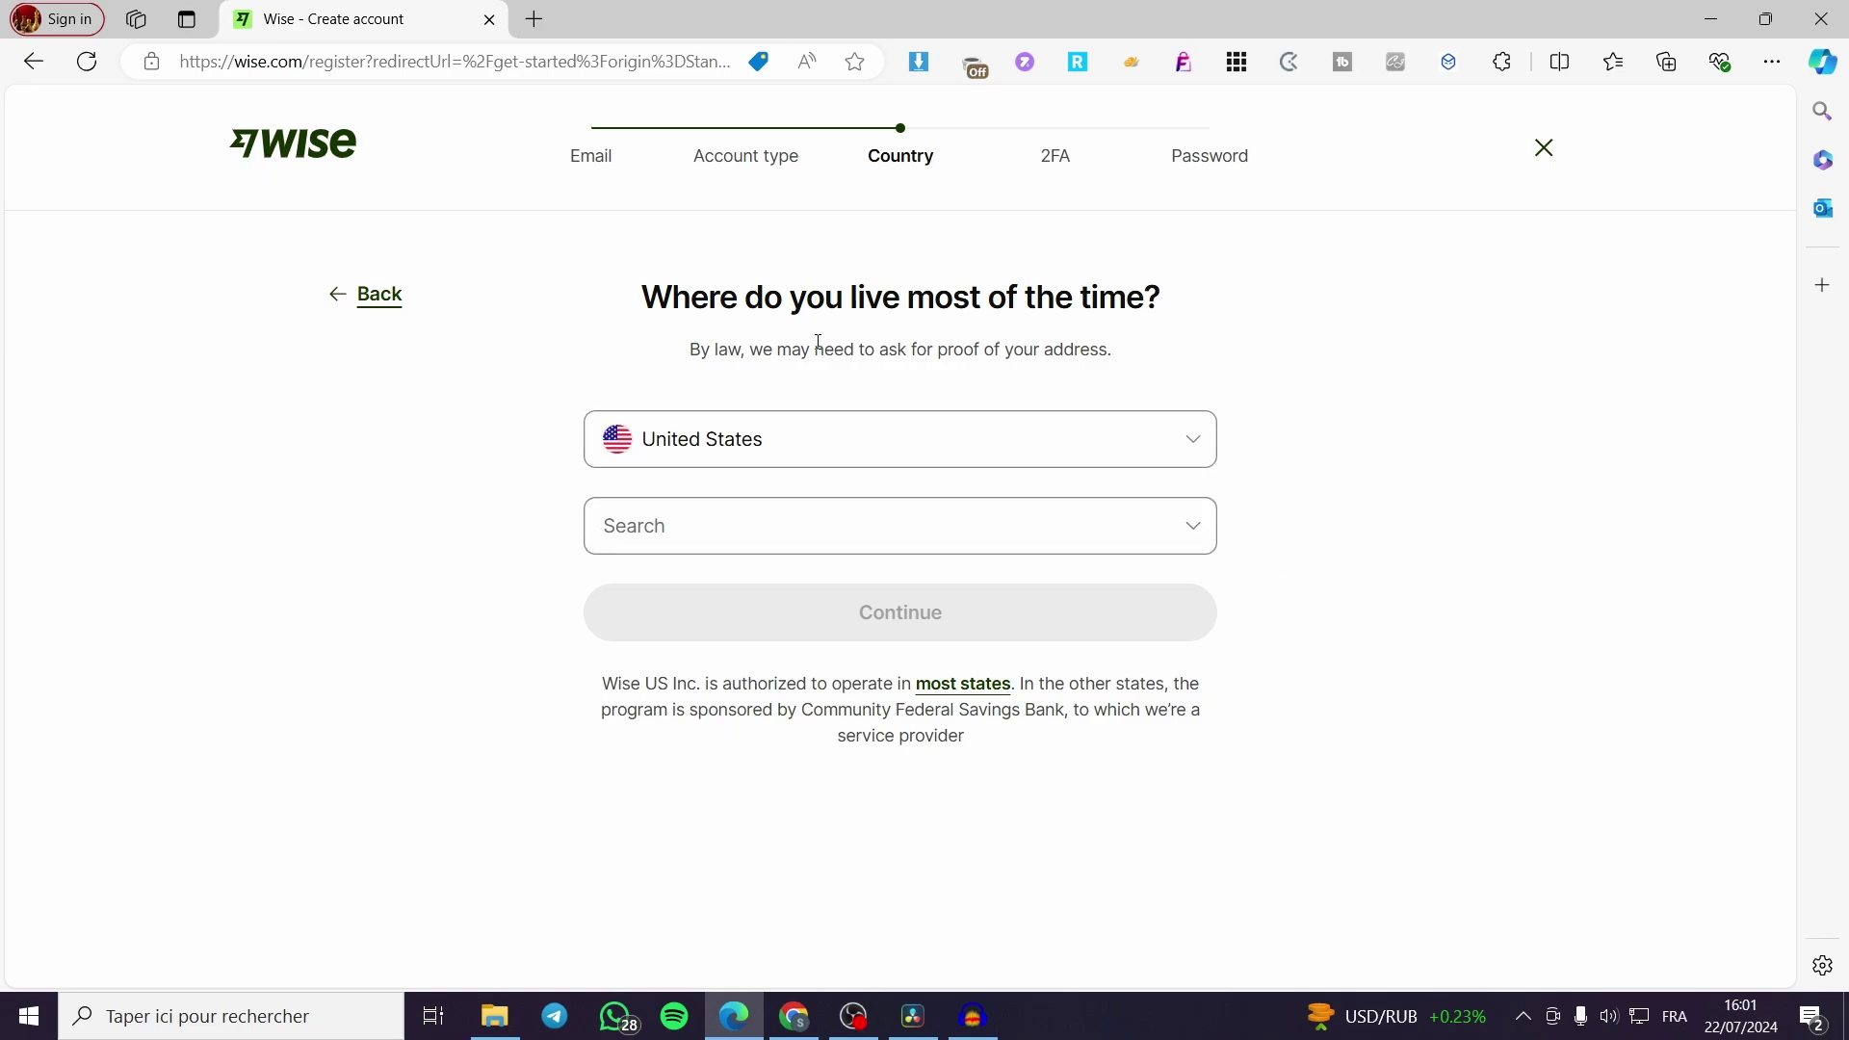
# Keep United States as country of residence, set the state to Alabama, and continue
pyautogui.click(789, 450)
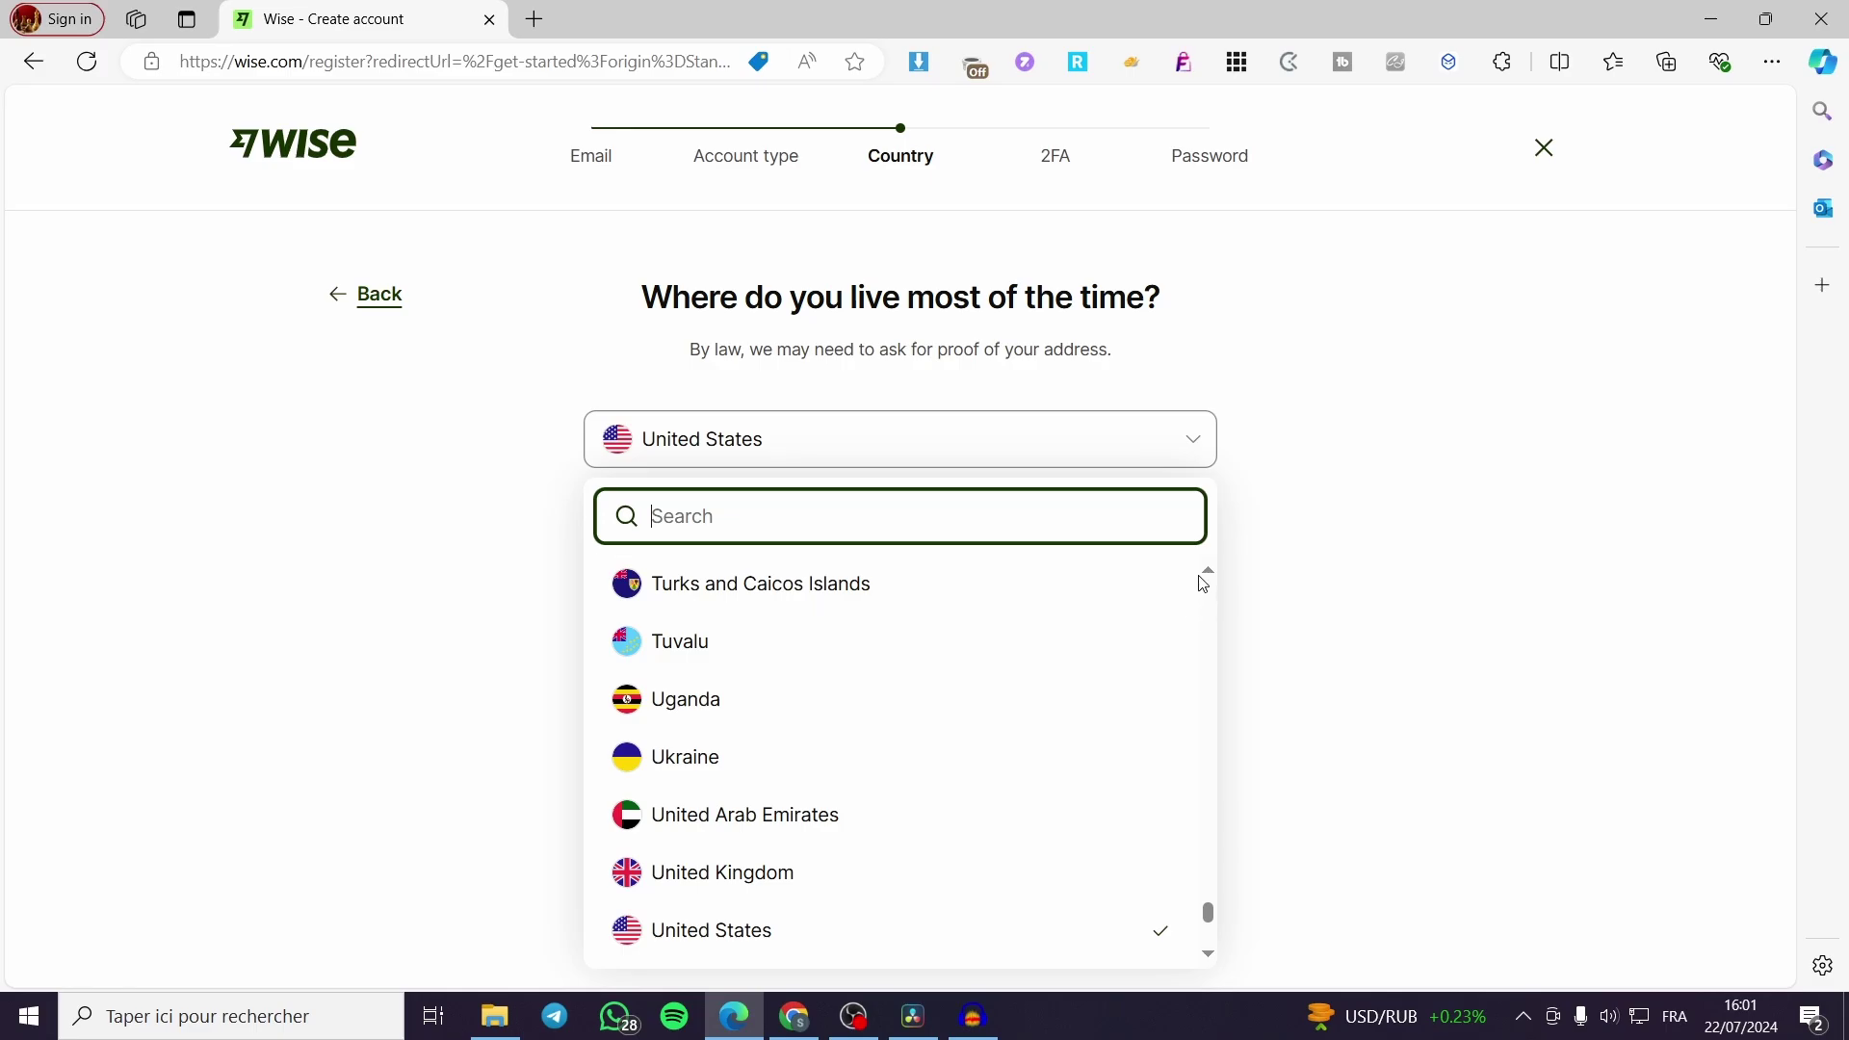
pyautogui.moveTo(1211, 920); pyautogui.dragTo(1210, 672)
pyautogui.click(1317, 642)
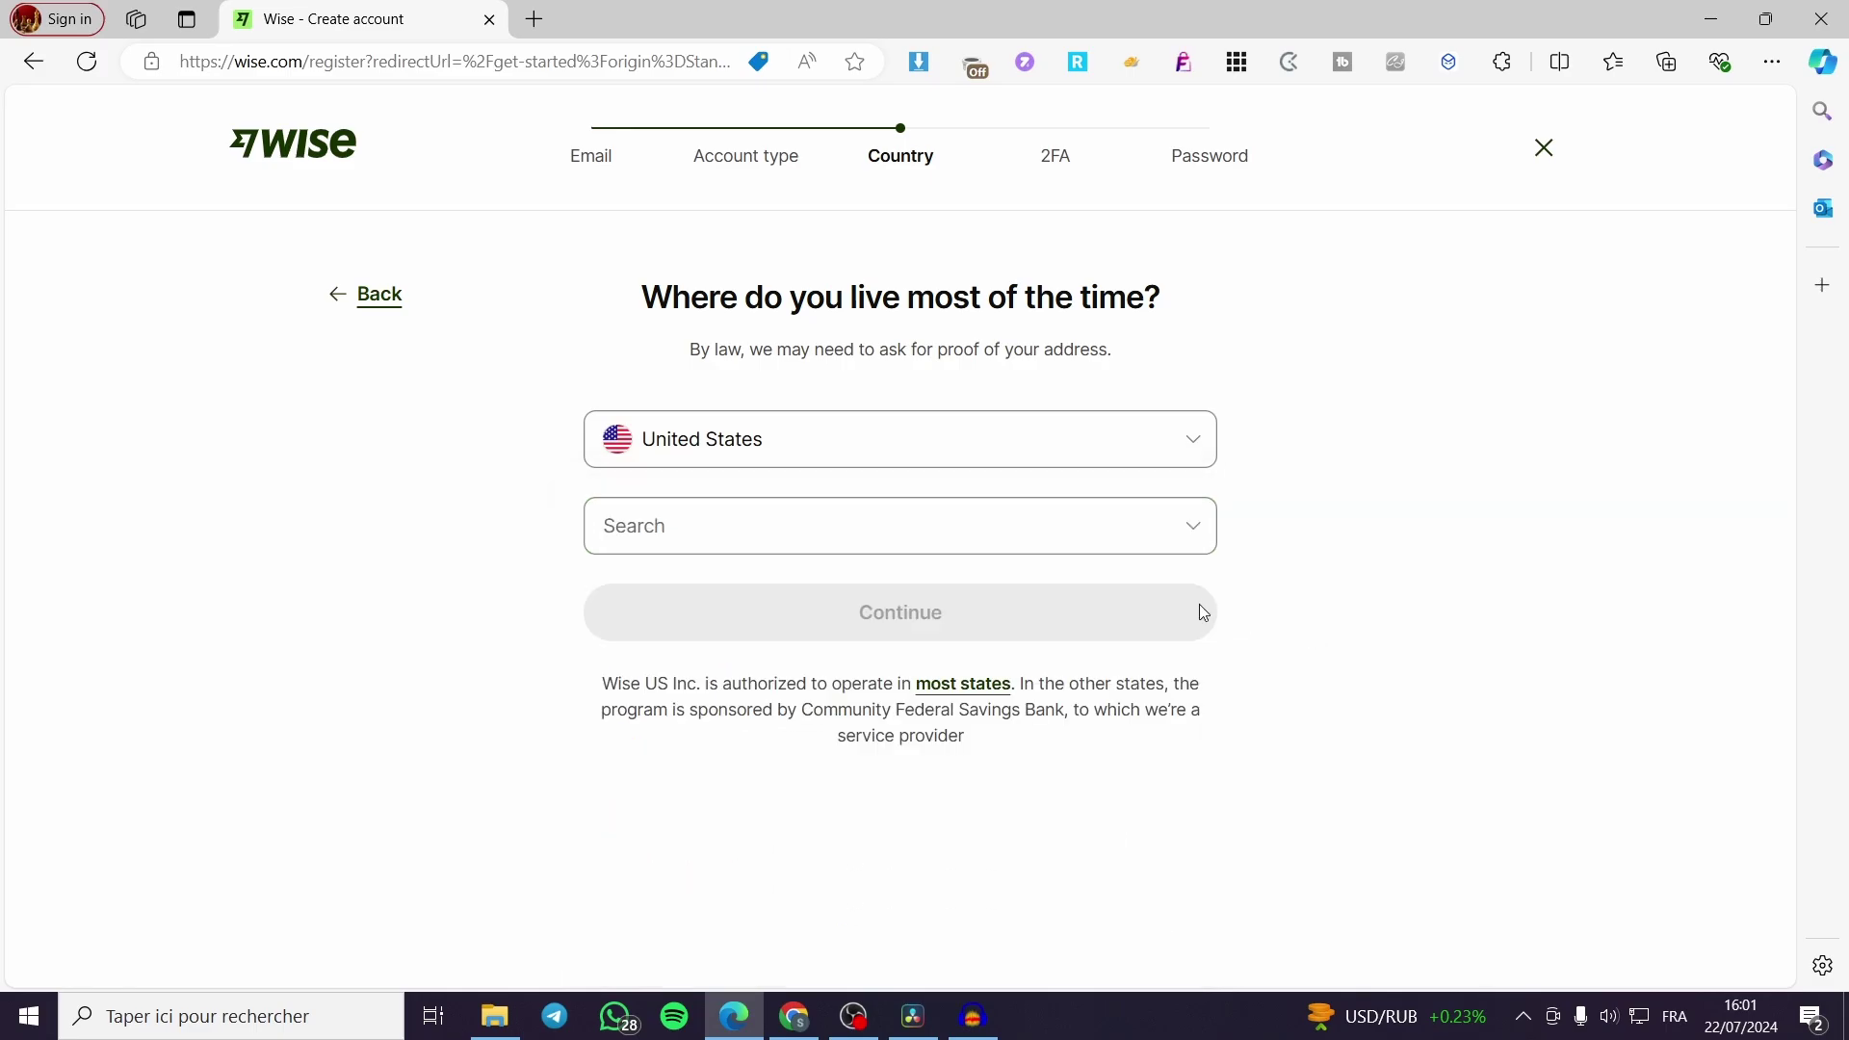
pyautogui.click(932, 532)
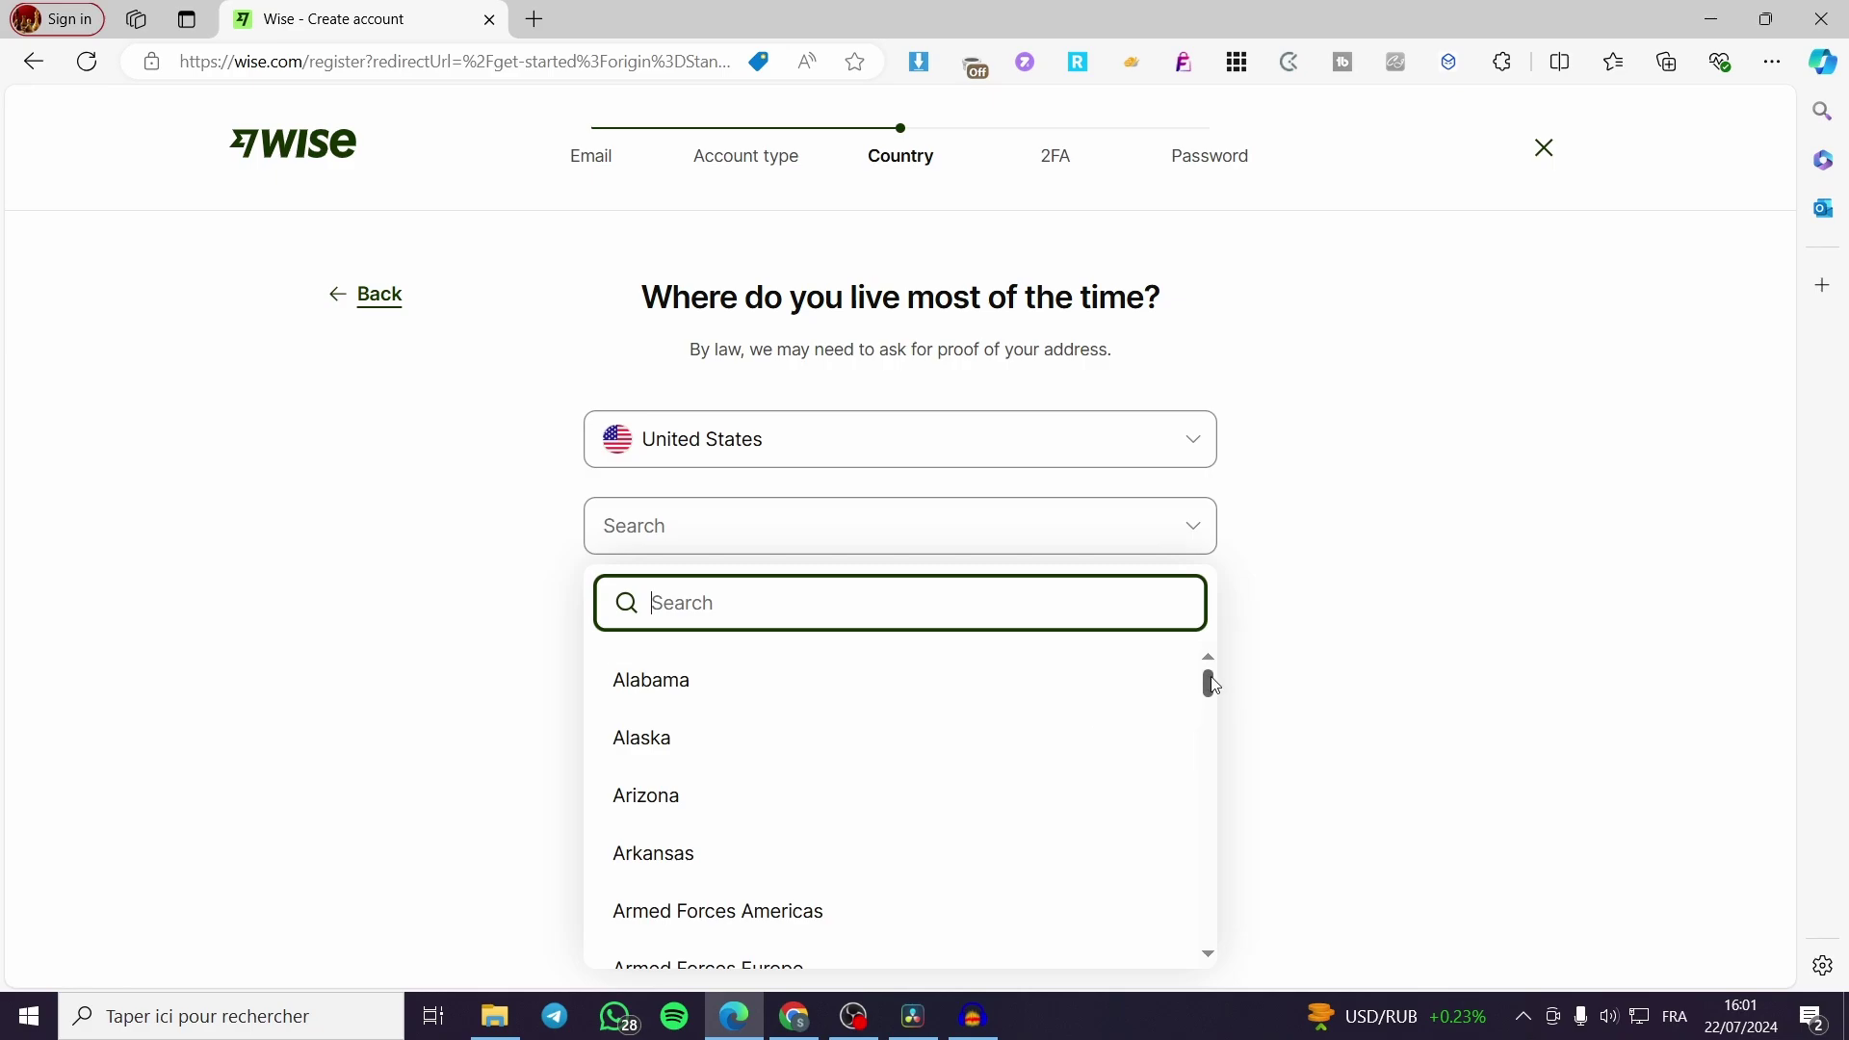
pyautogui.click(866, 686)
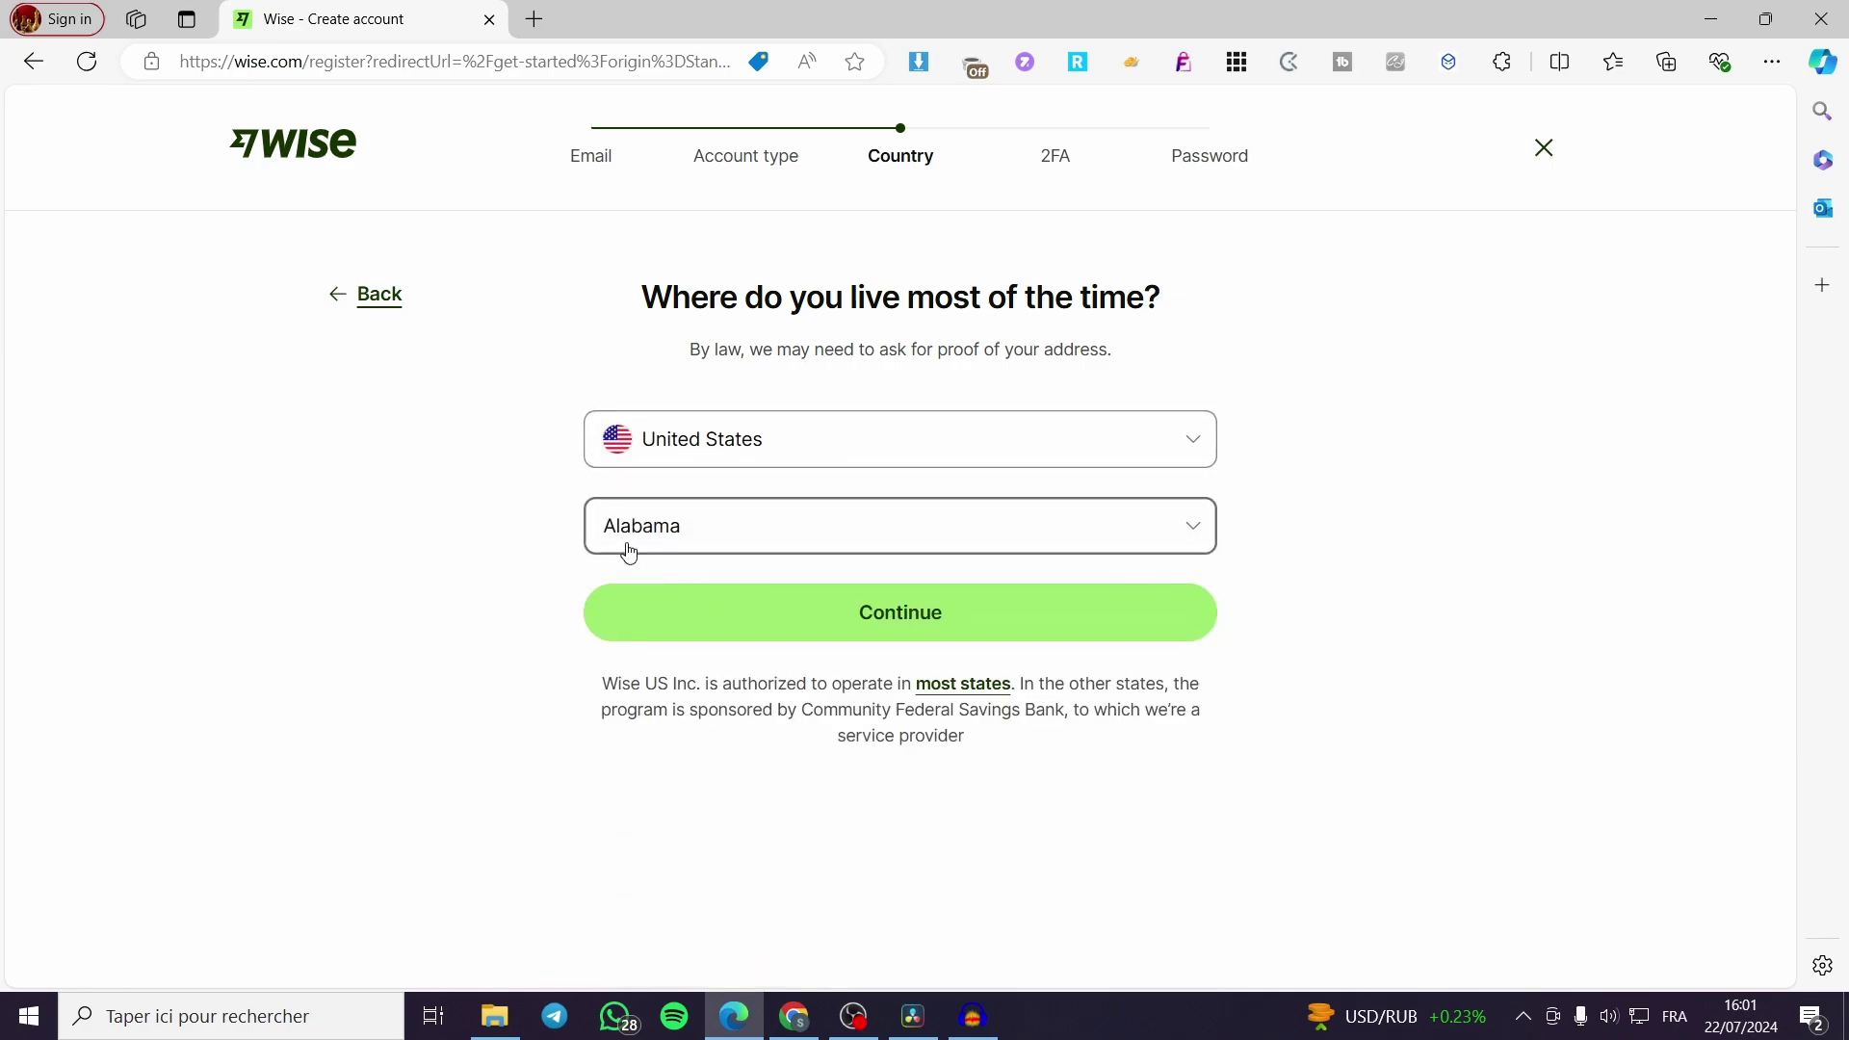
pyautogui.click(972, 617)
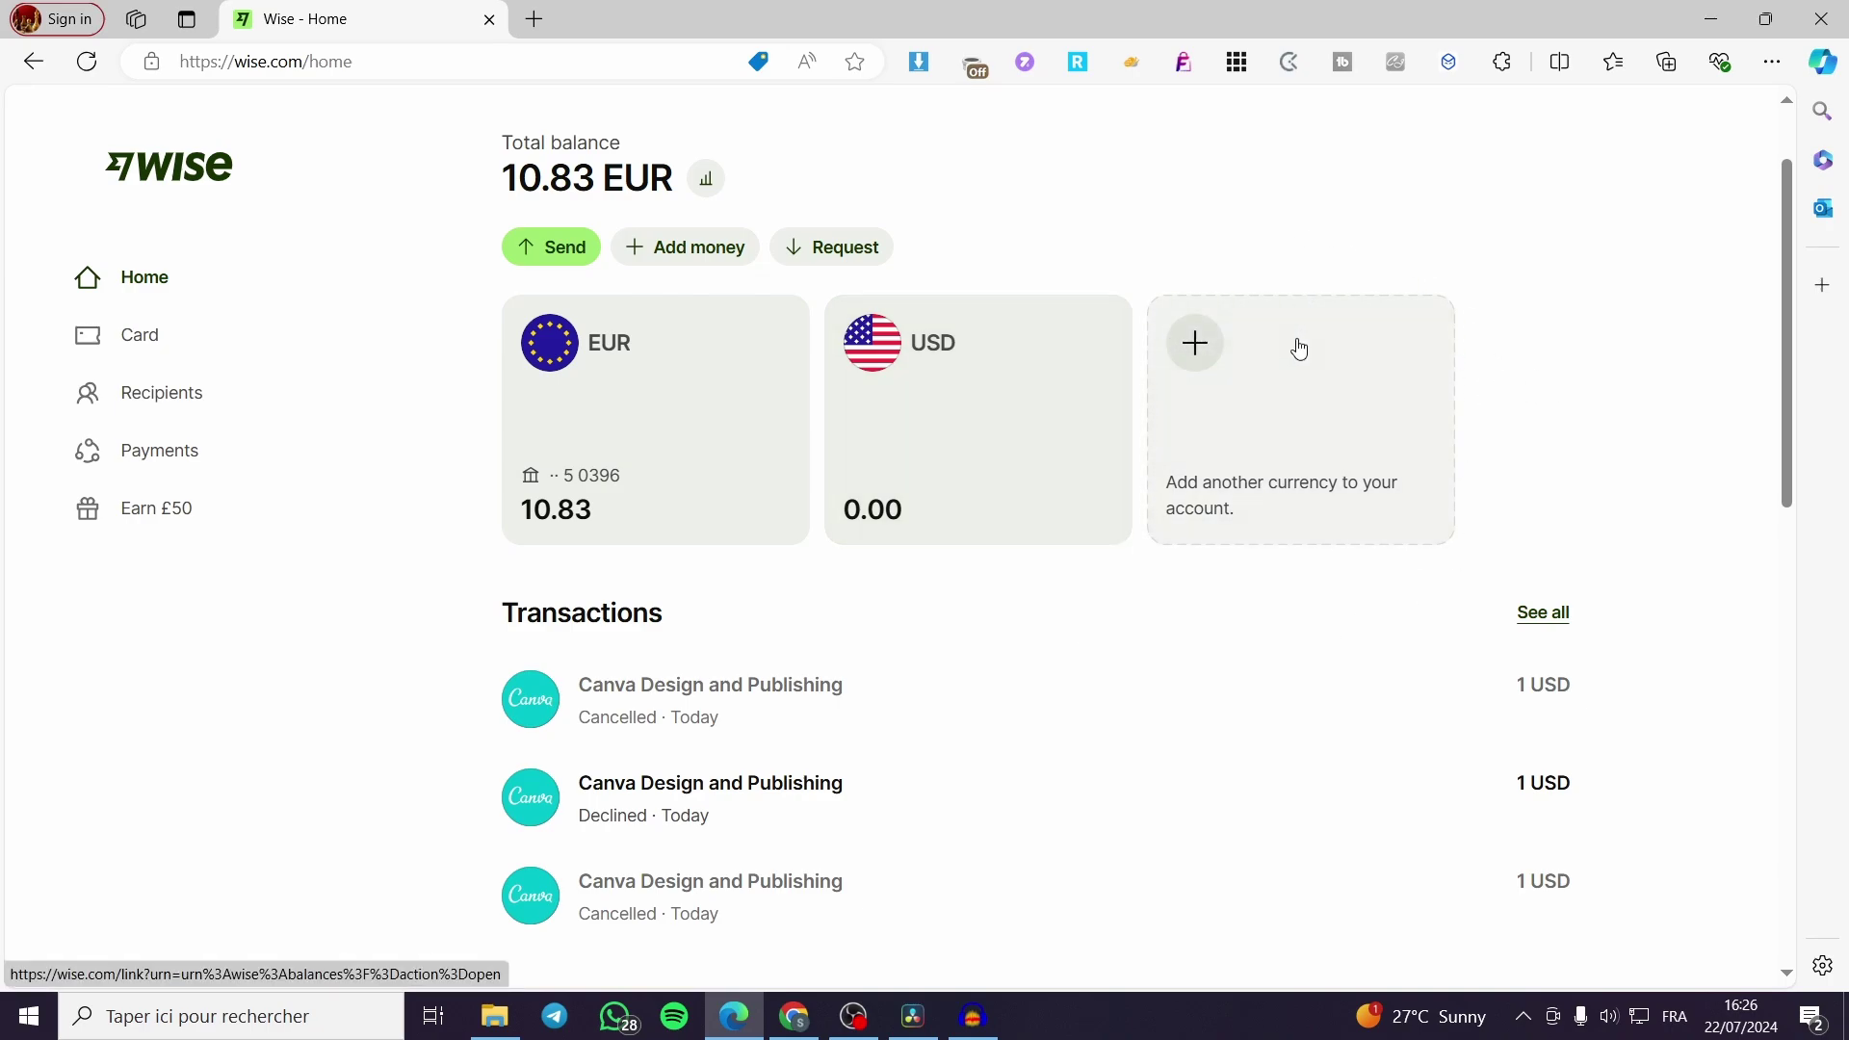
# Add another currency to the account by choosing to open a new Balance
pyautogui.click(1200, 349)
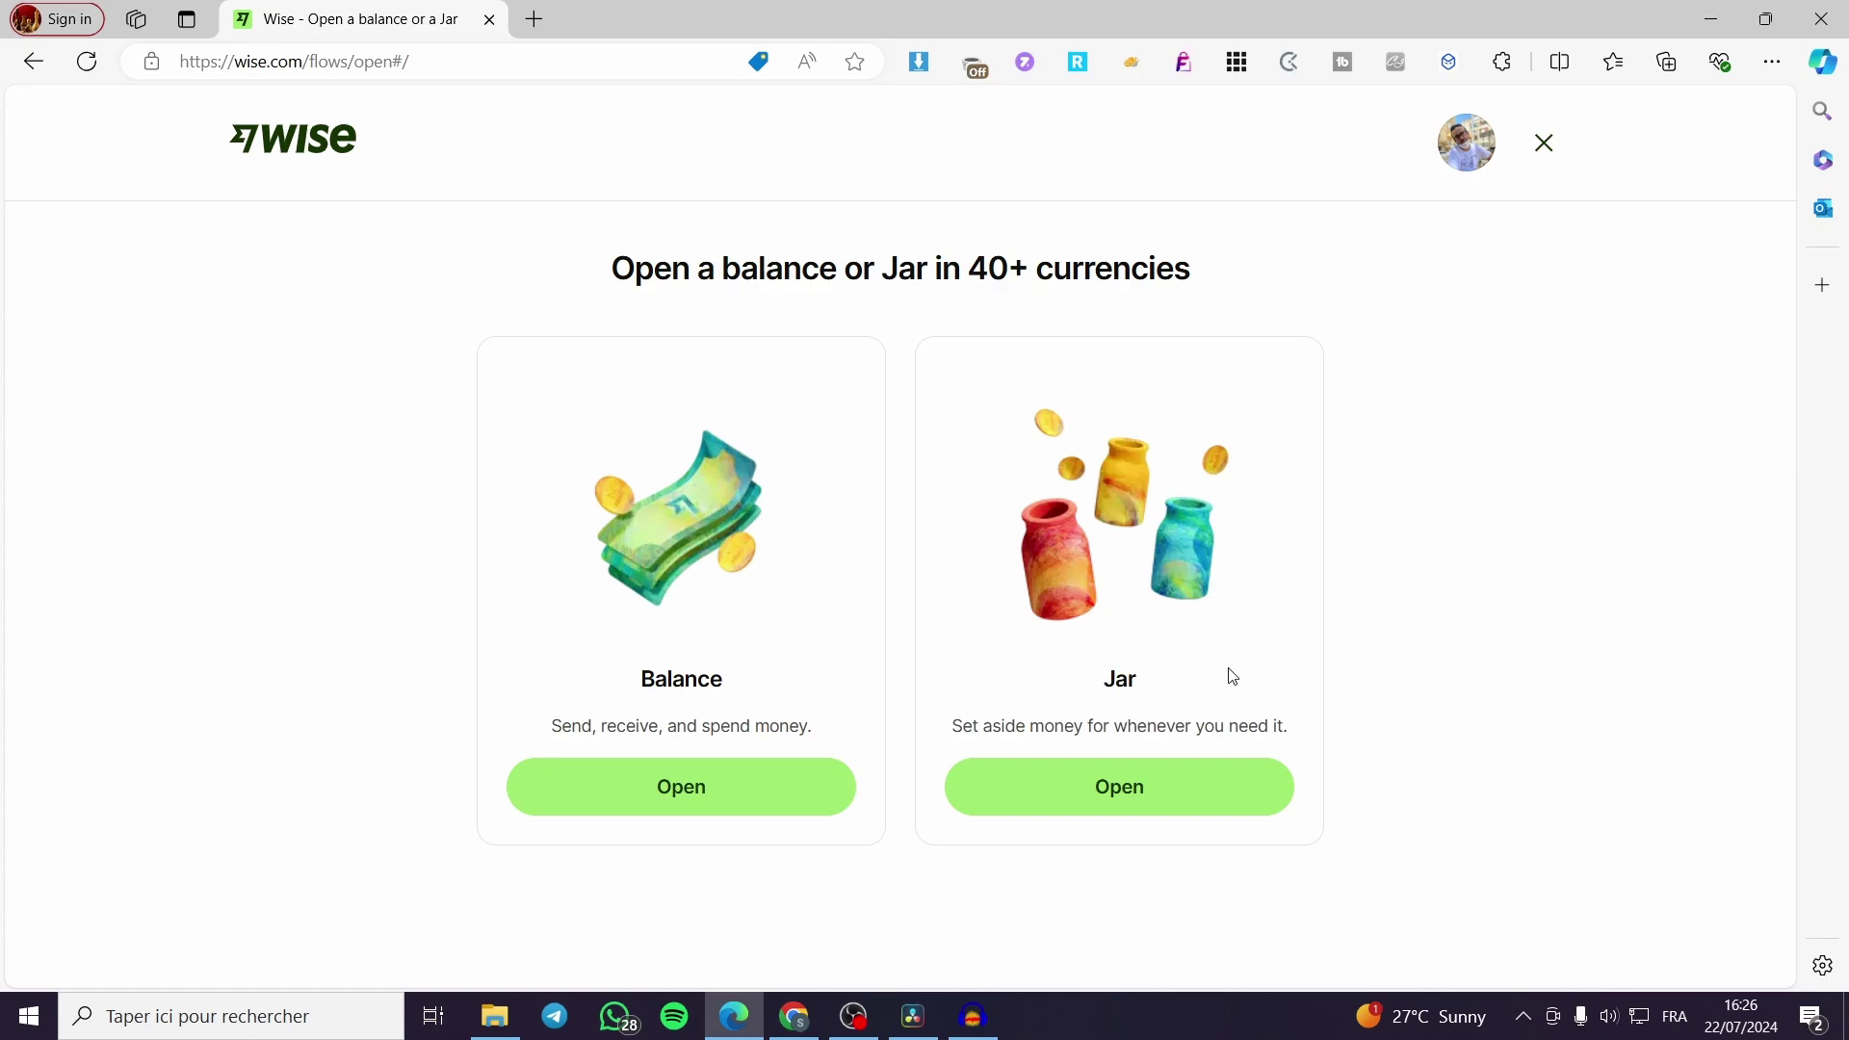
pyautogui.doubleClick(751, 708)
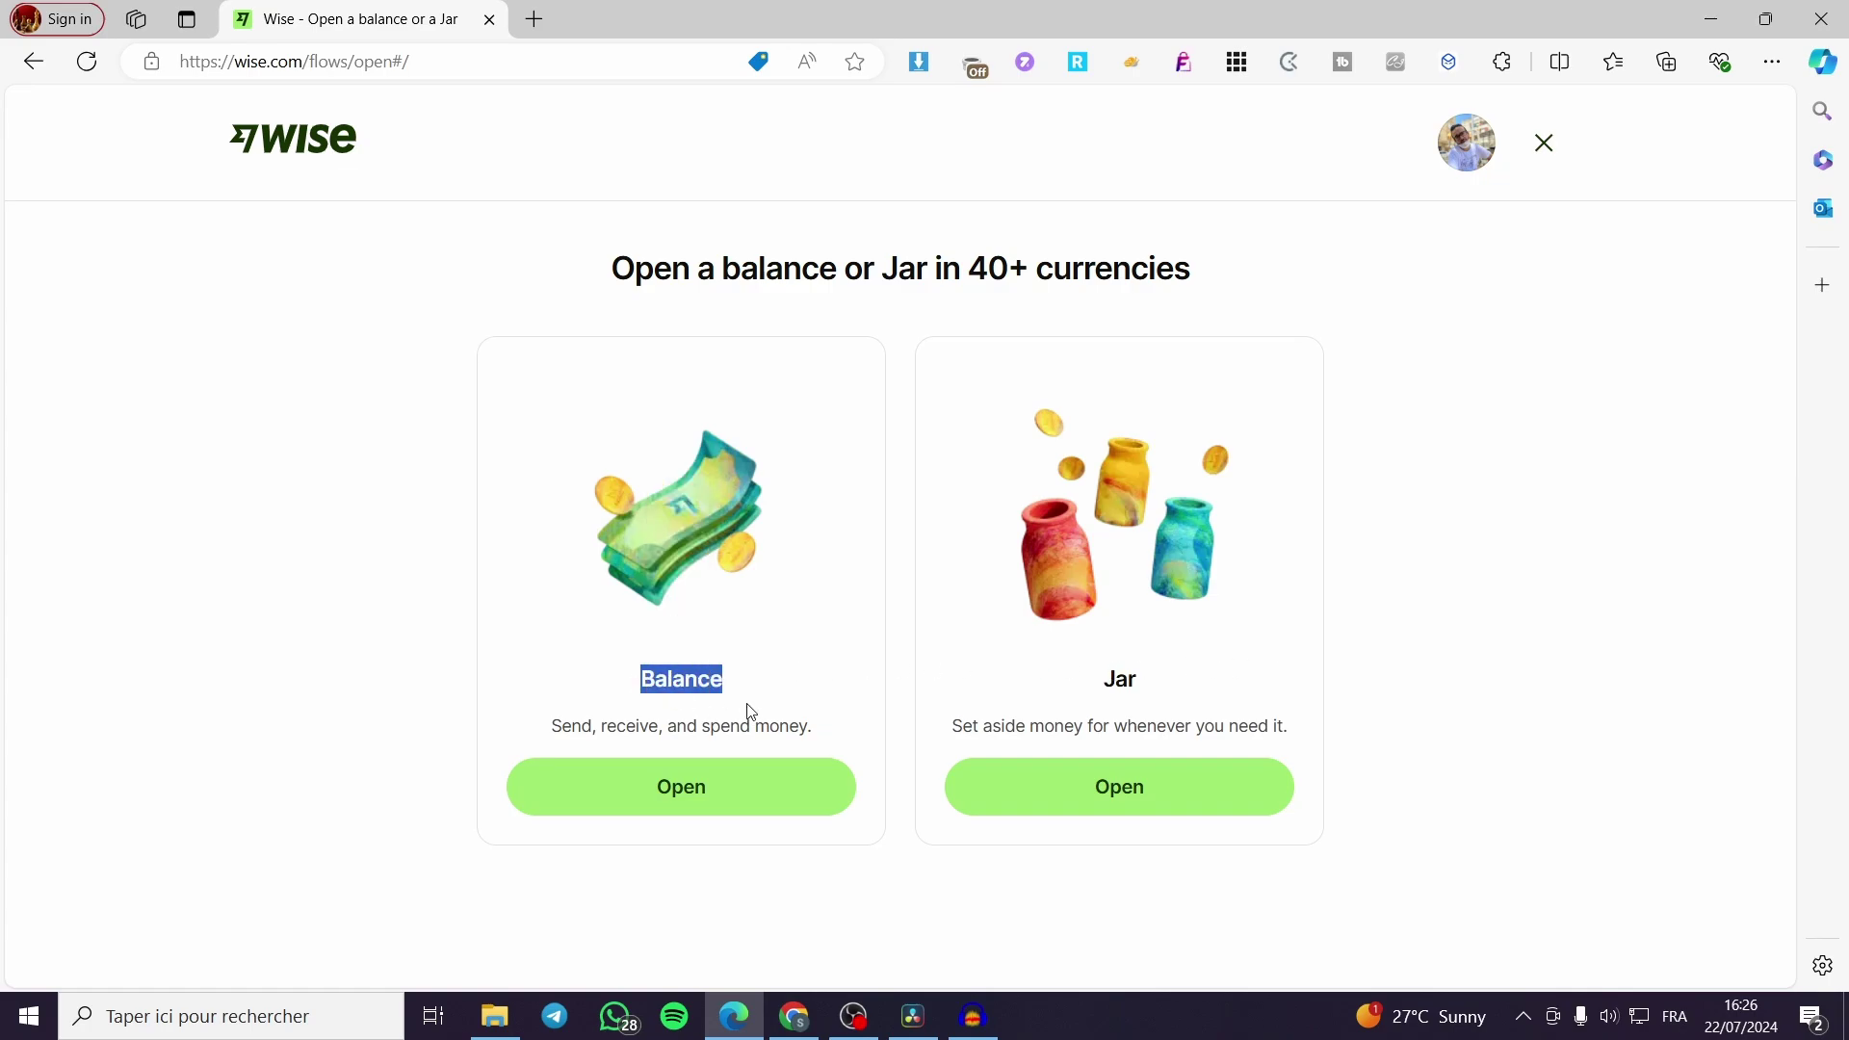
pyautogui.click(577, 749)
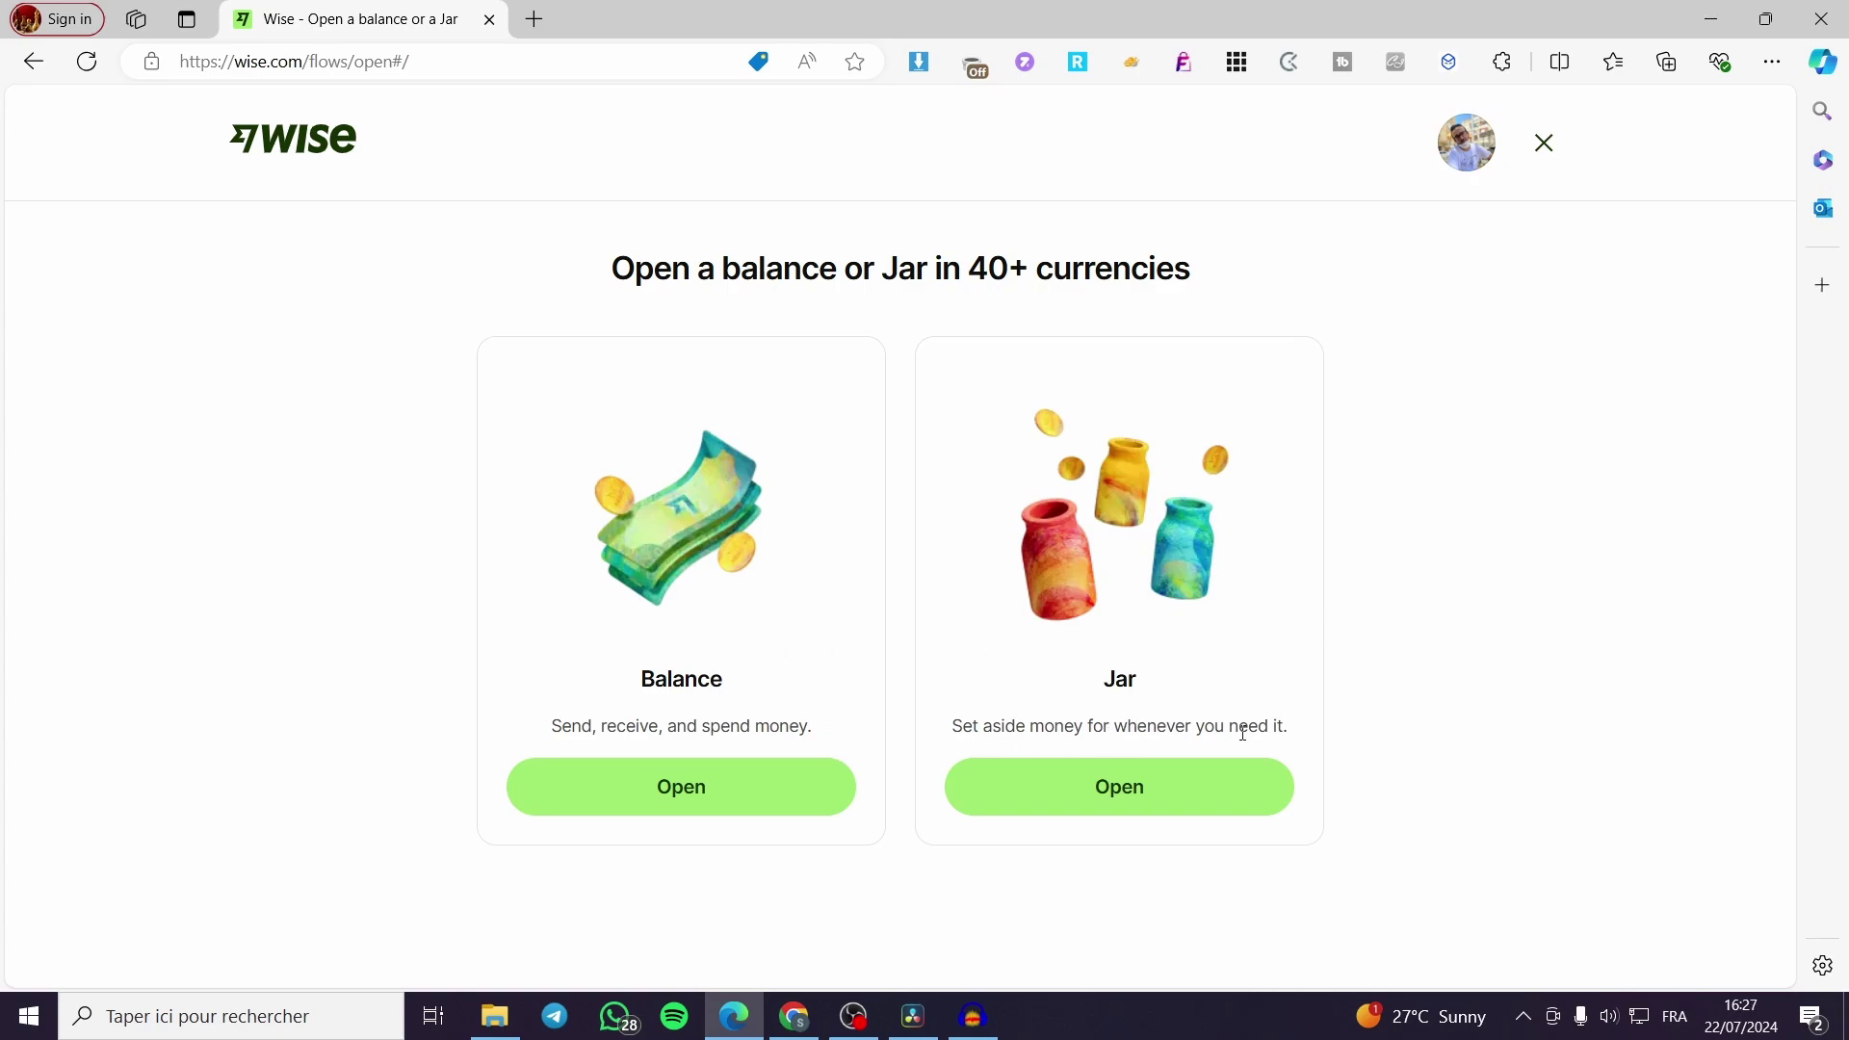
pyautogui.click(677, 783)
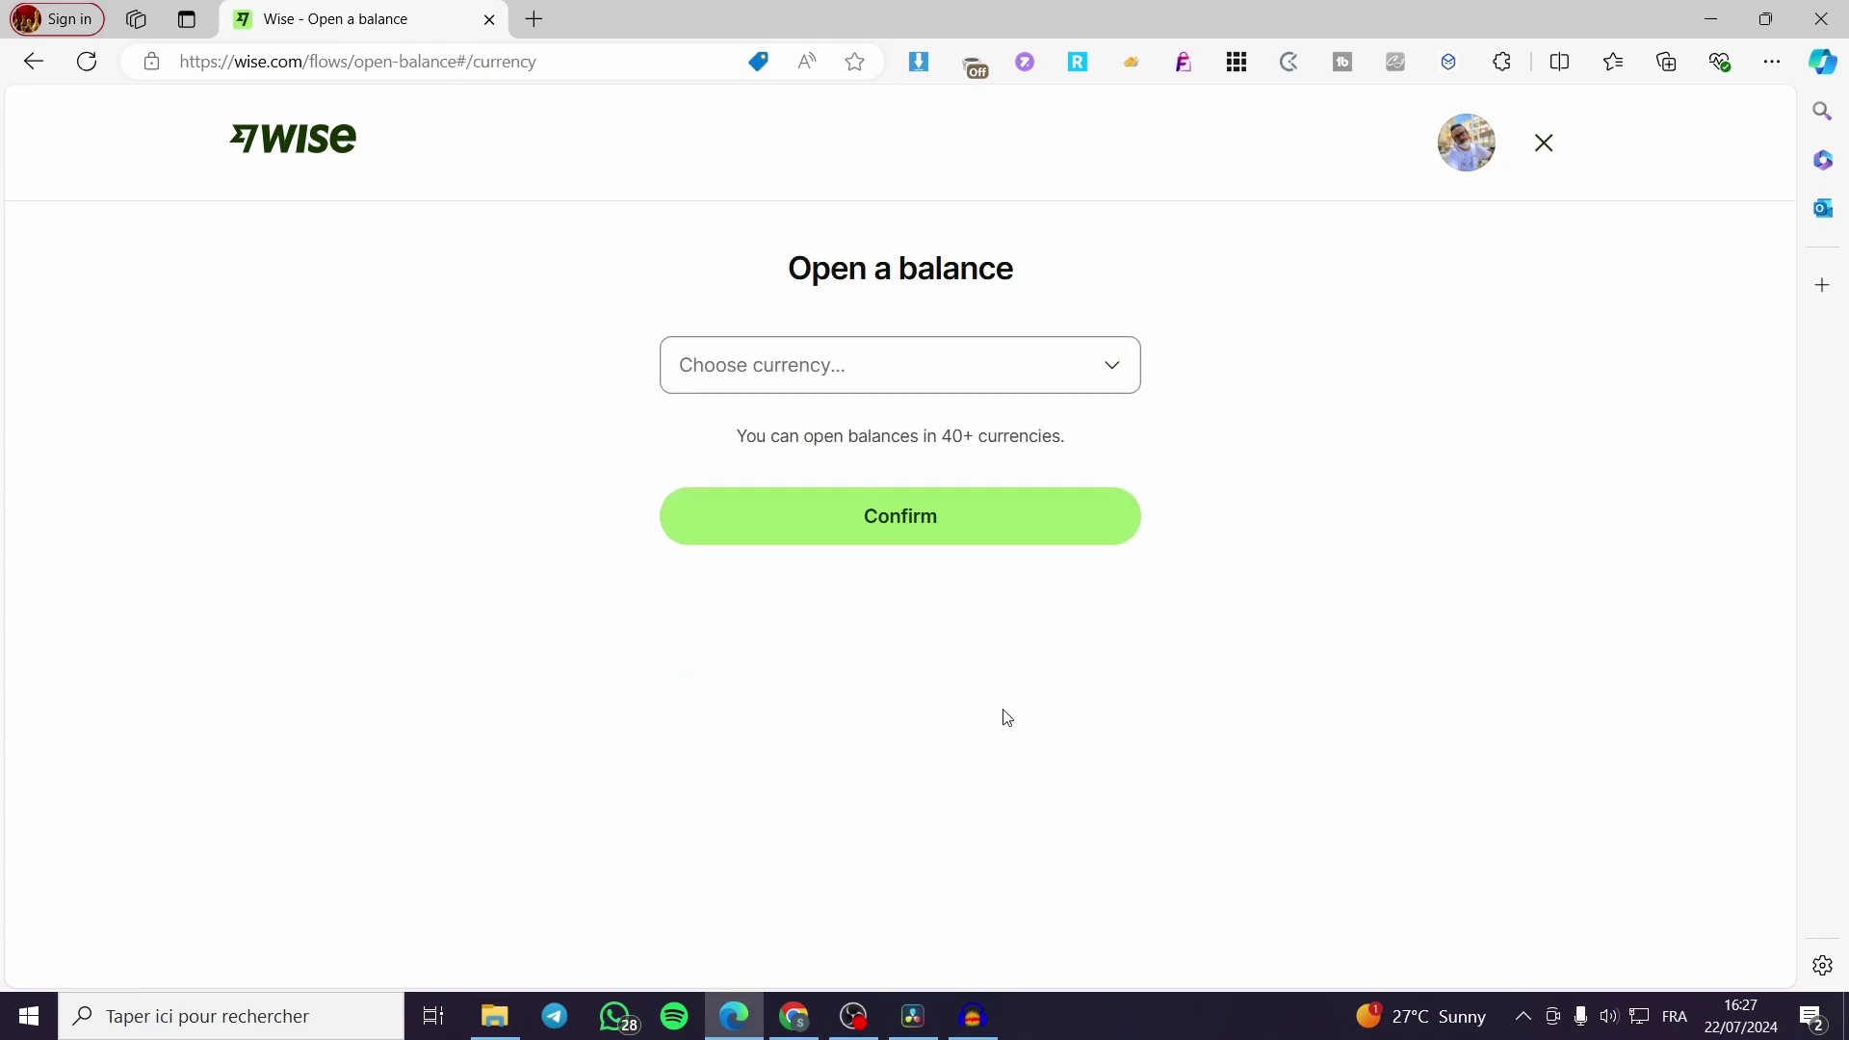
# Select British pound as the currency and confirm the new GBP balance
pyautogui.click(1087, 382)
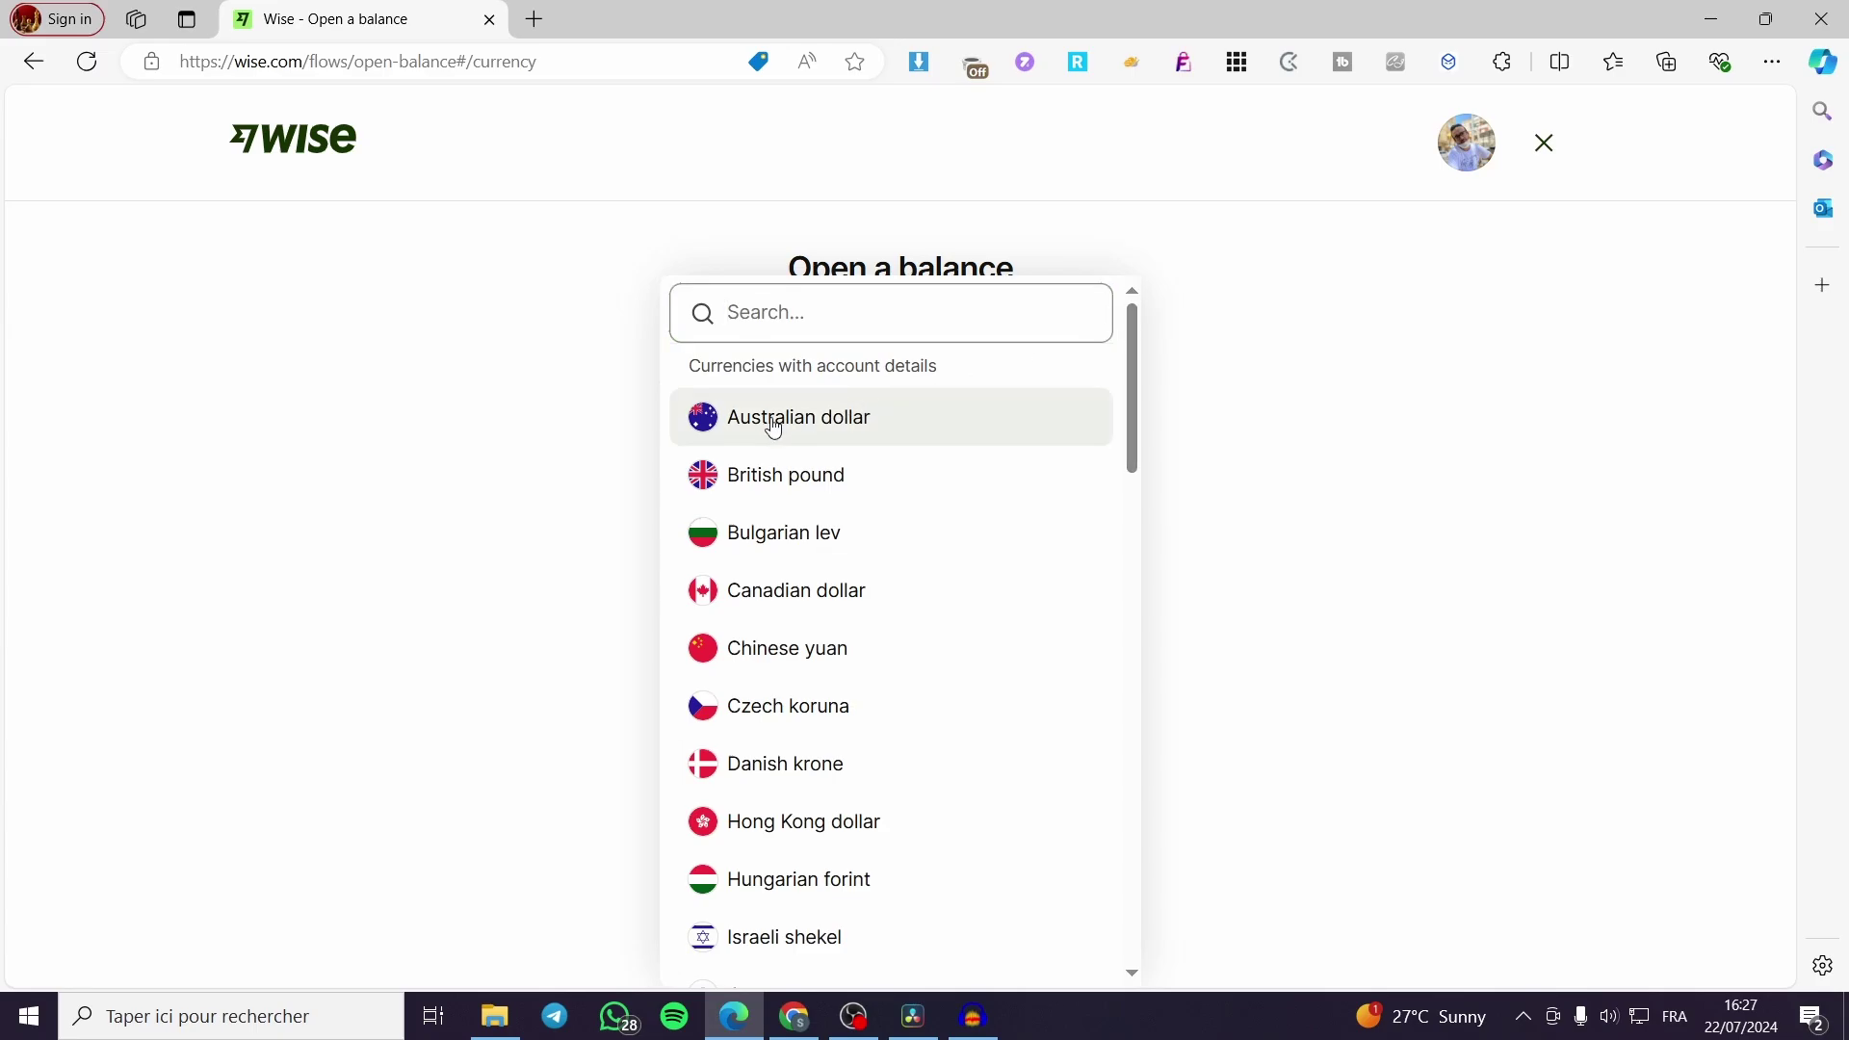
pyautogui.moveTo(1137, 331); pyautogui.dragTo(1073, 343)
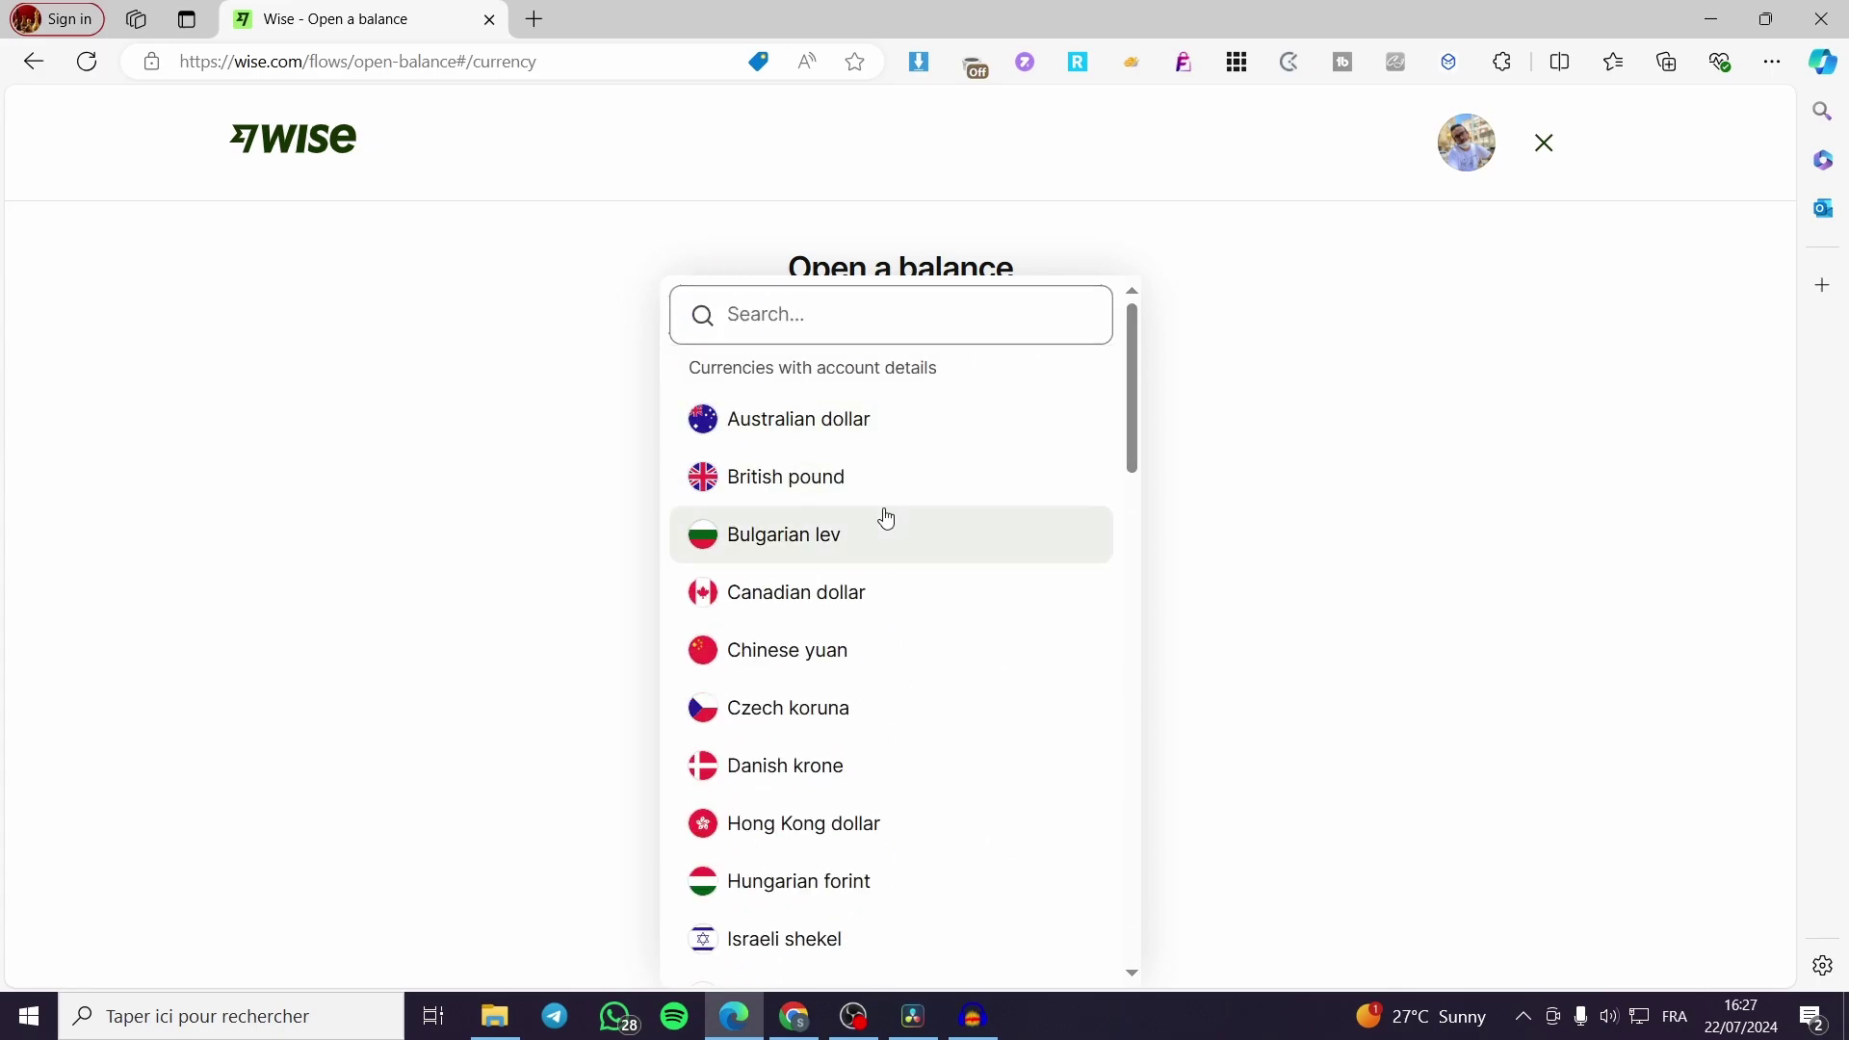
pyautogui.click(912, 477)
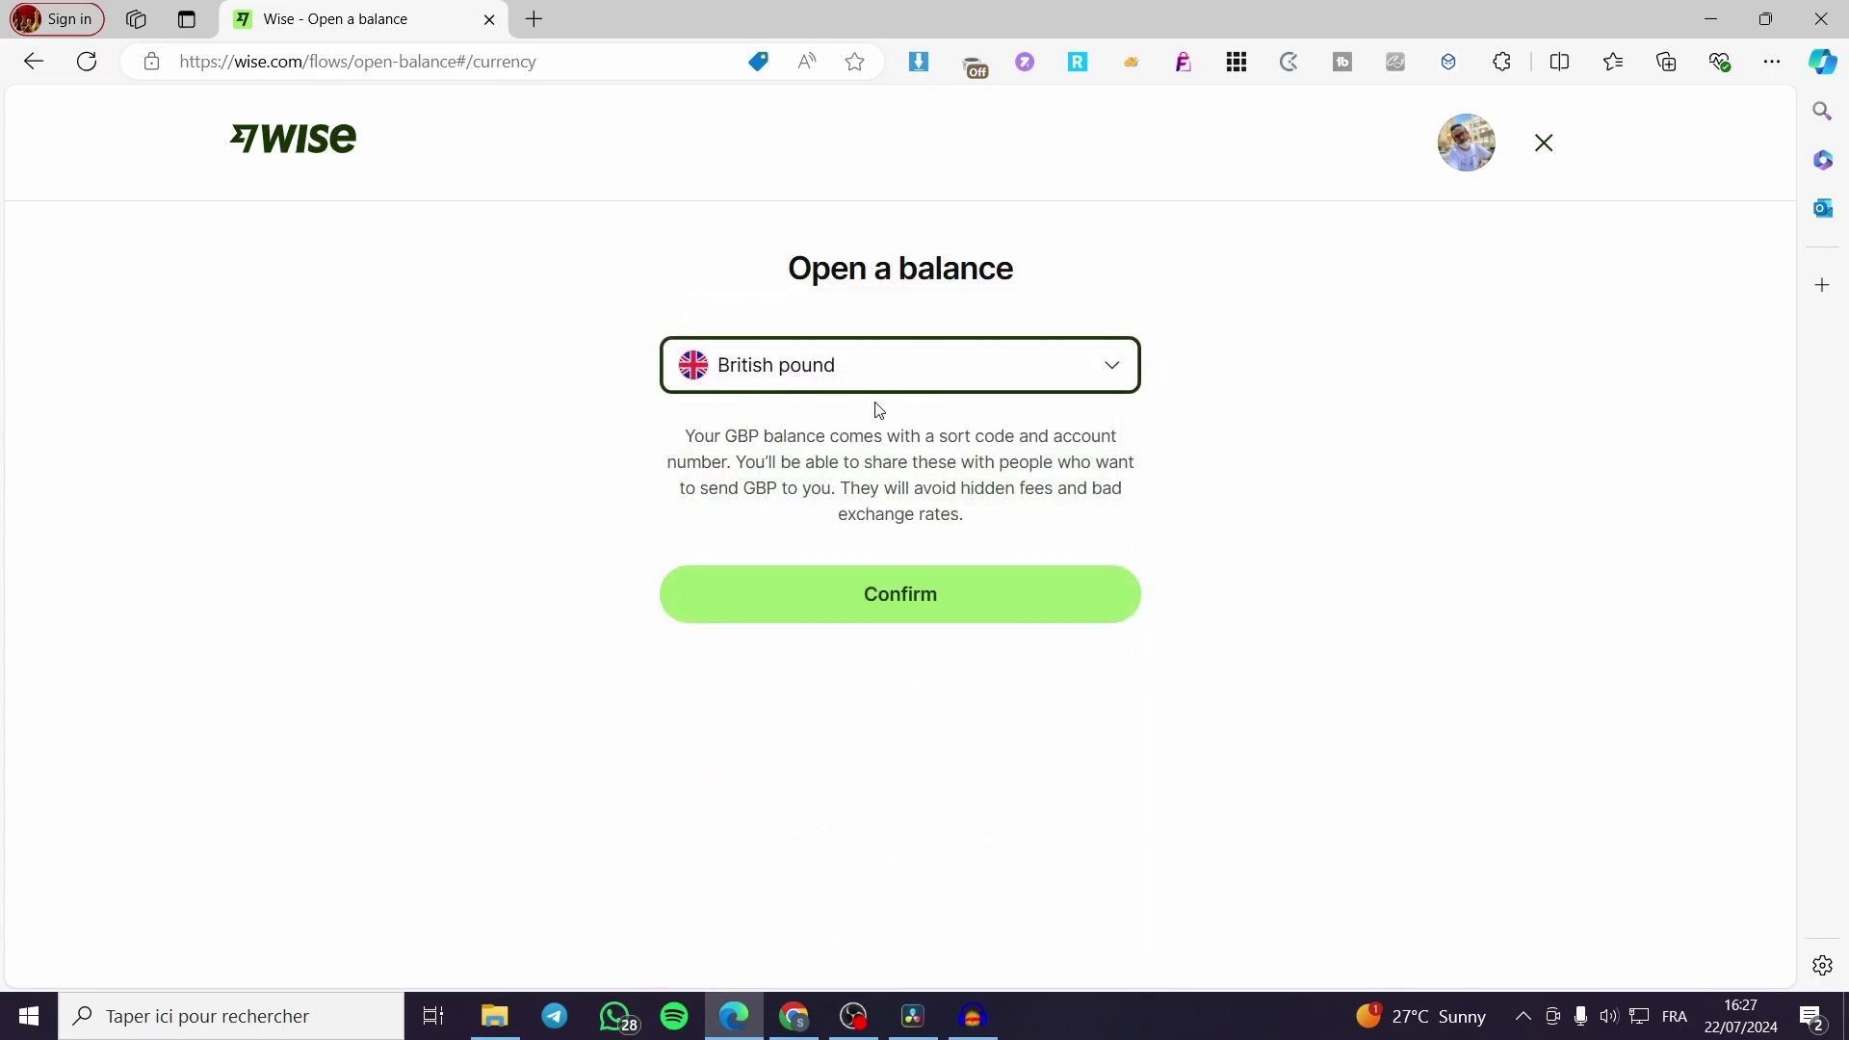
pyautogui.click(909, 606)
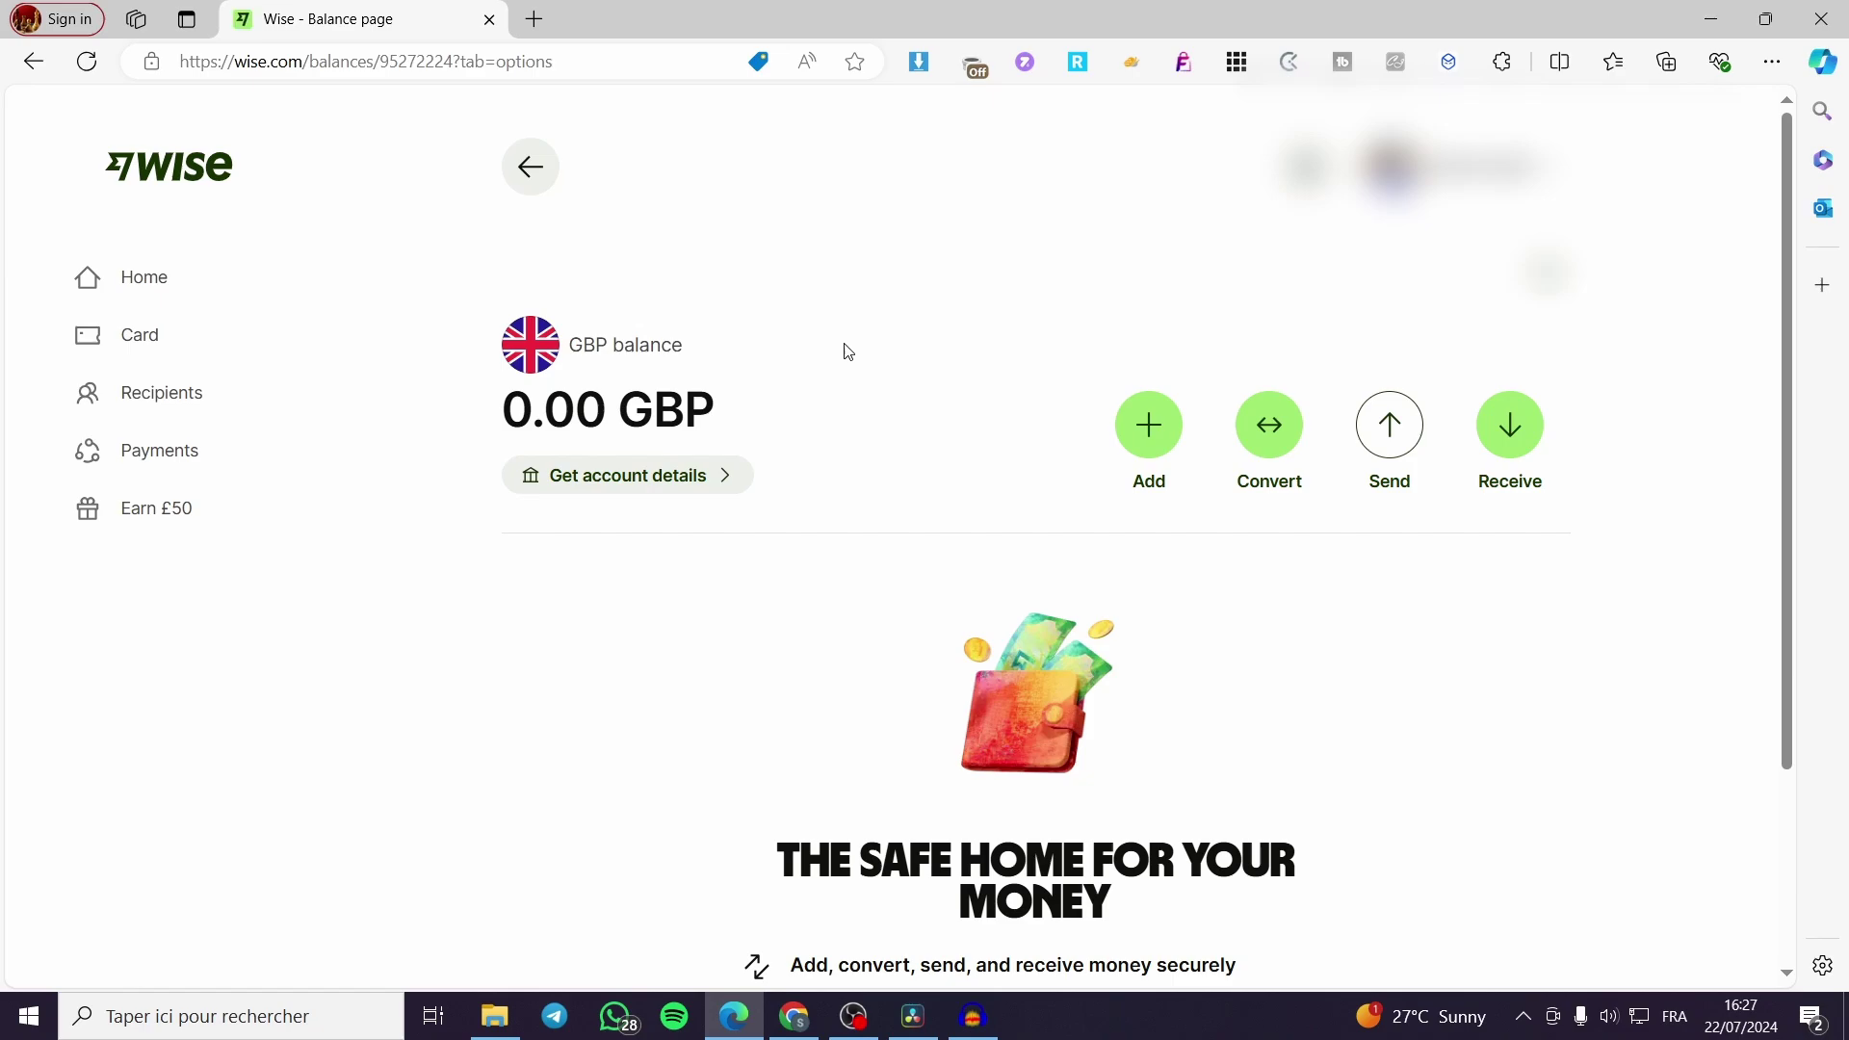
# Return from the GBP balance page to the account home page
pyautogui.click(677, 493)
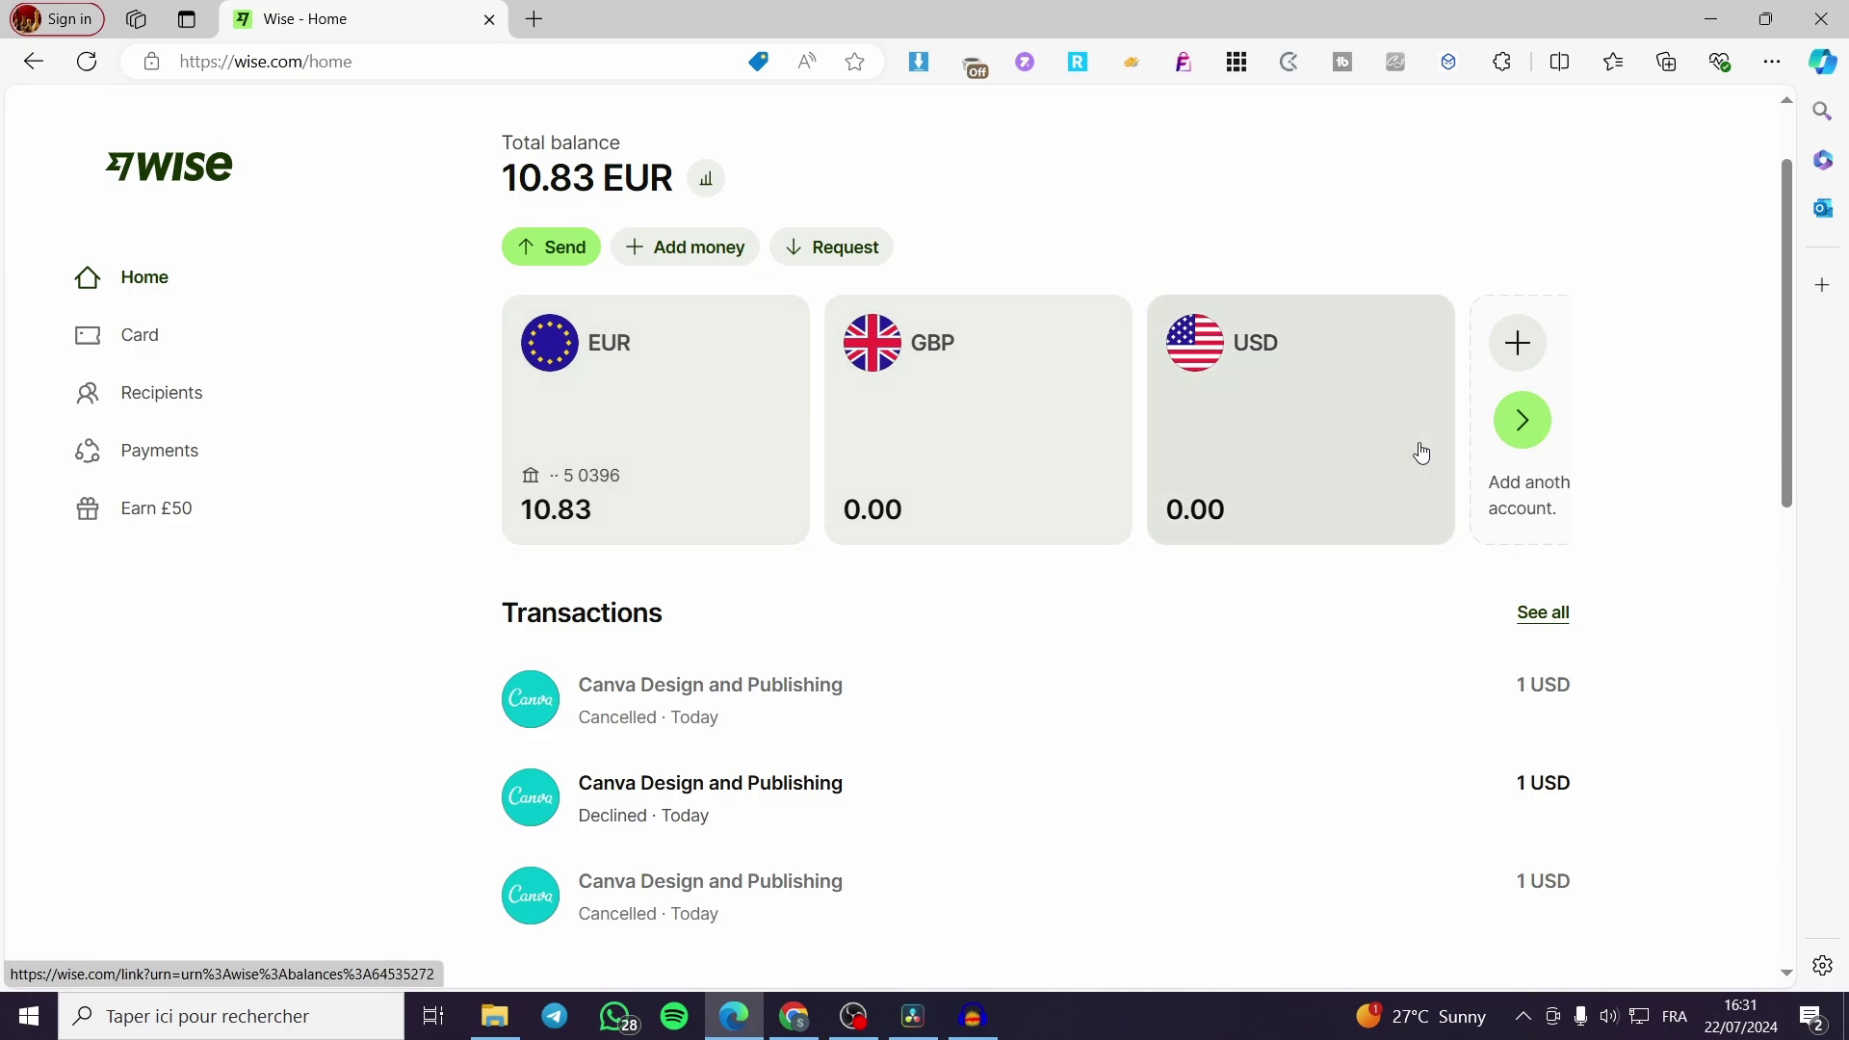
# Reveal the rest of the balances row and start Add money for the total balance
pyautogui.click(1520, 424)
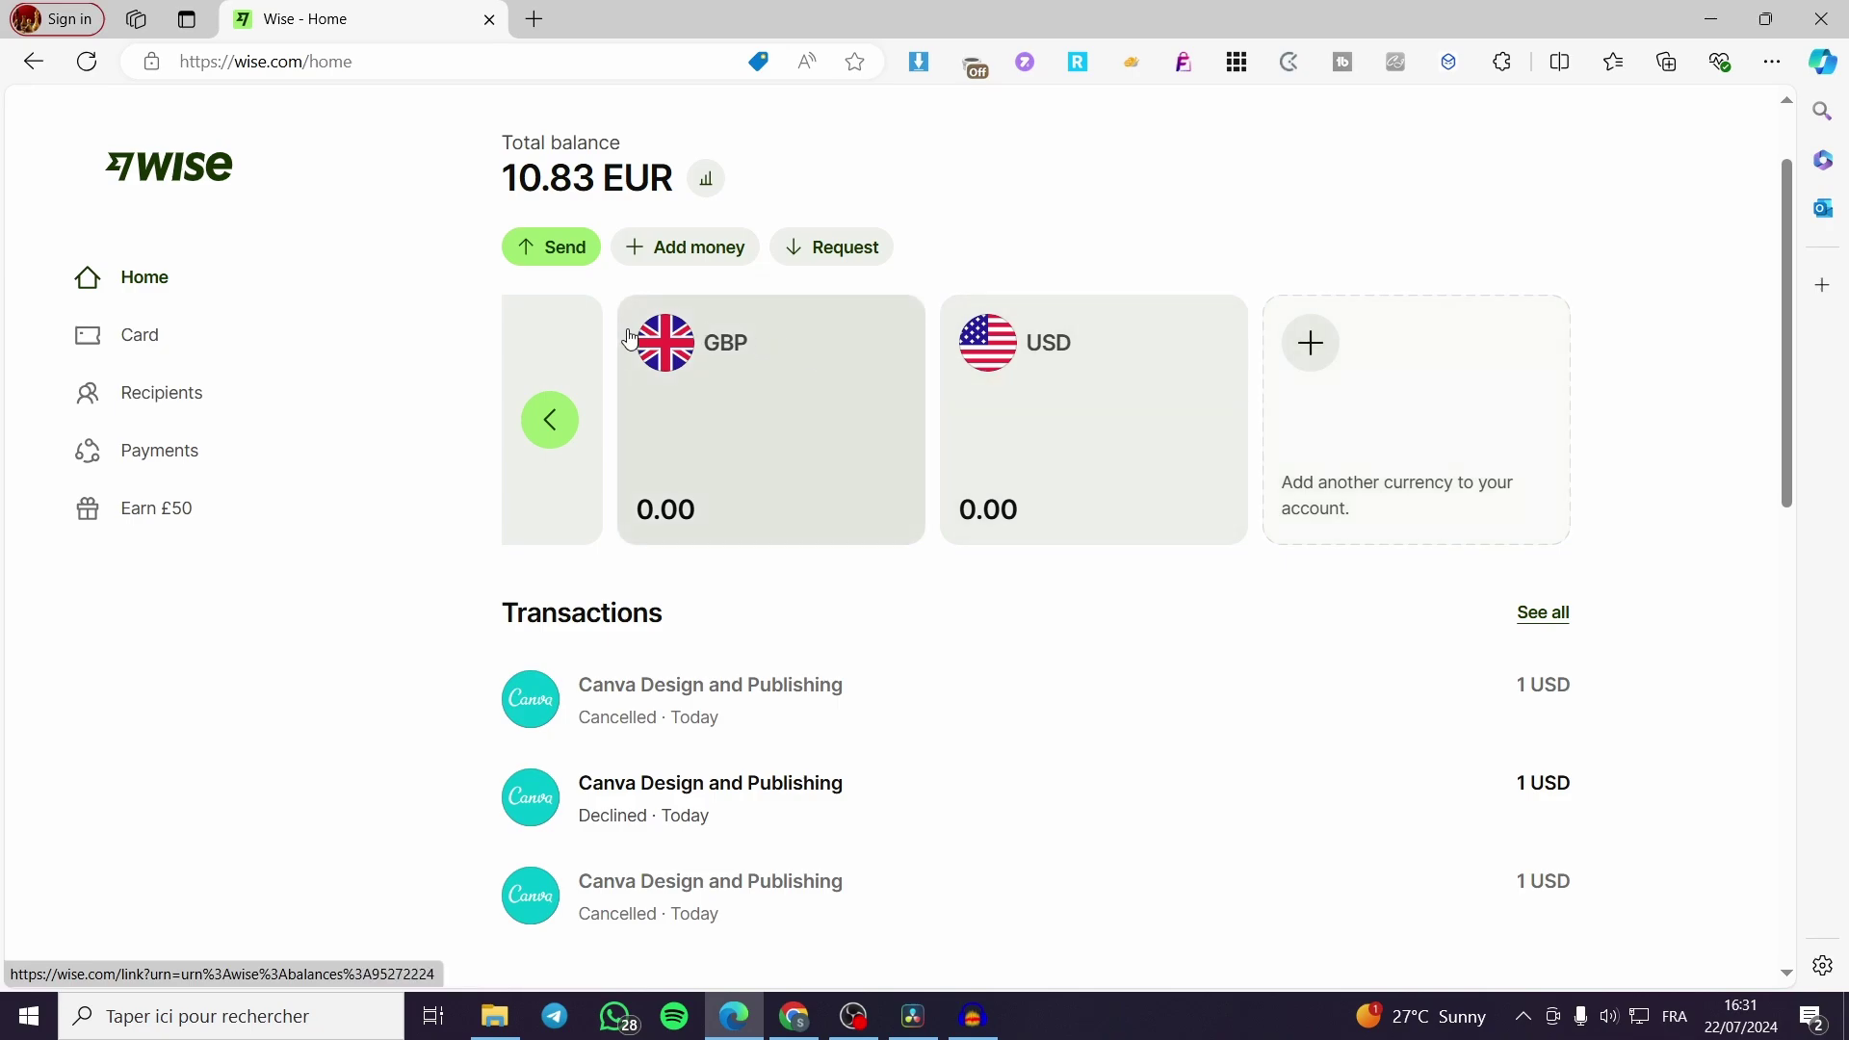
pyautogui.click(683, 260)
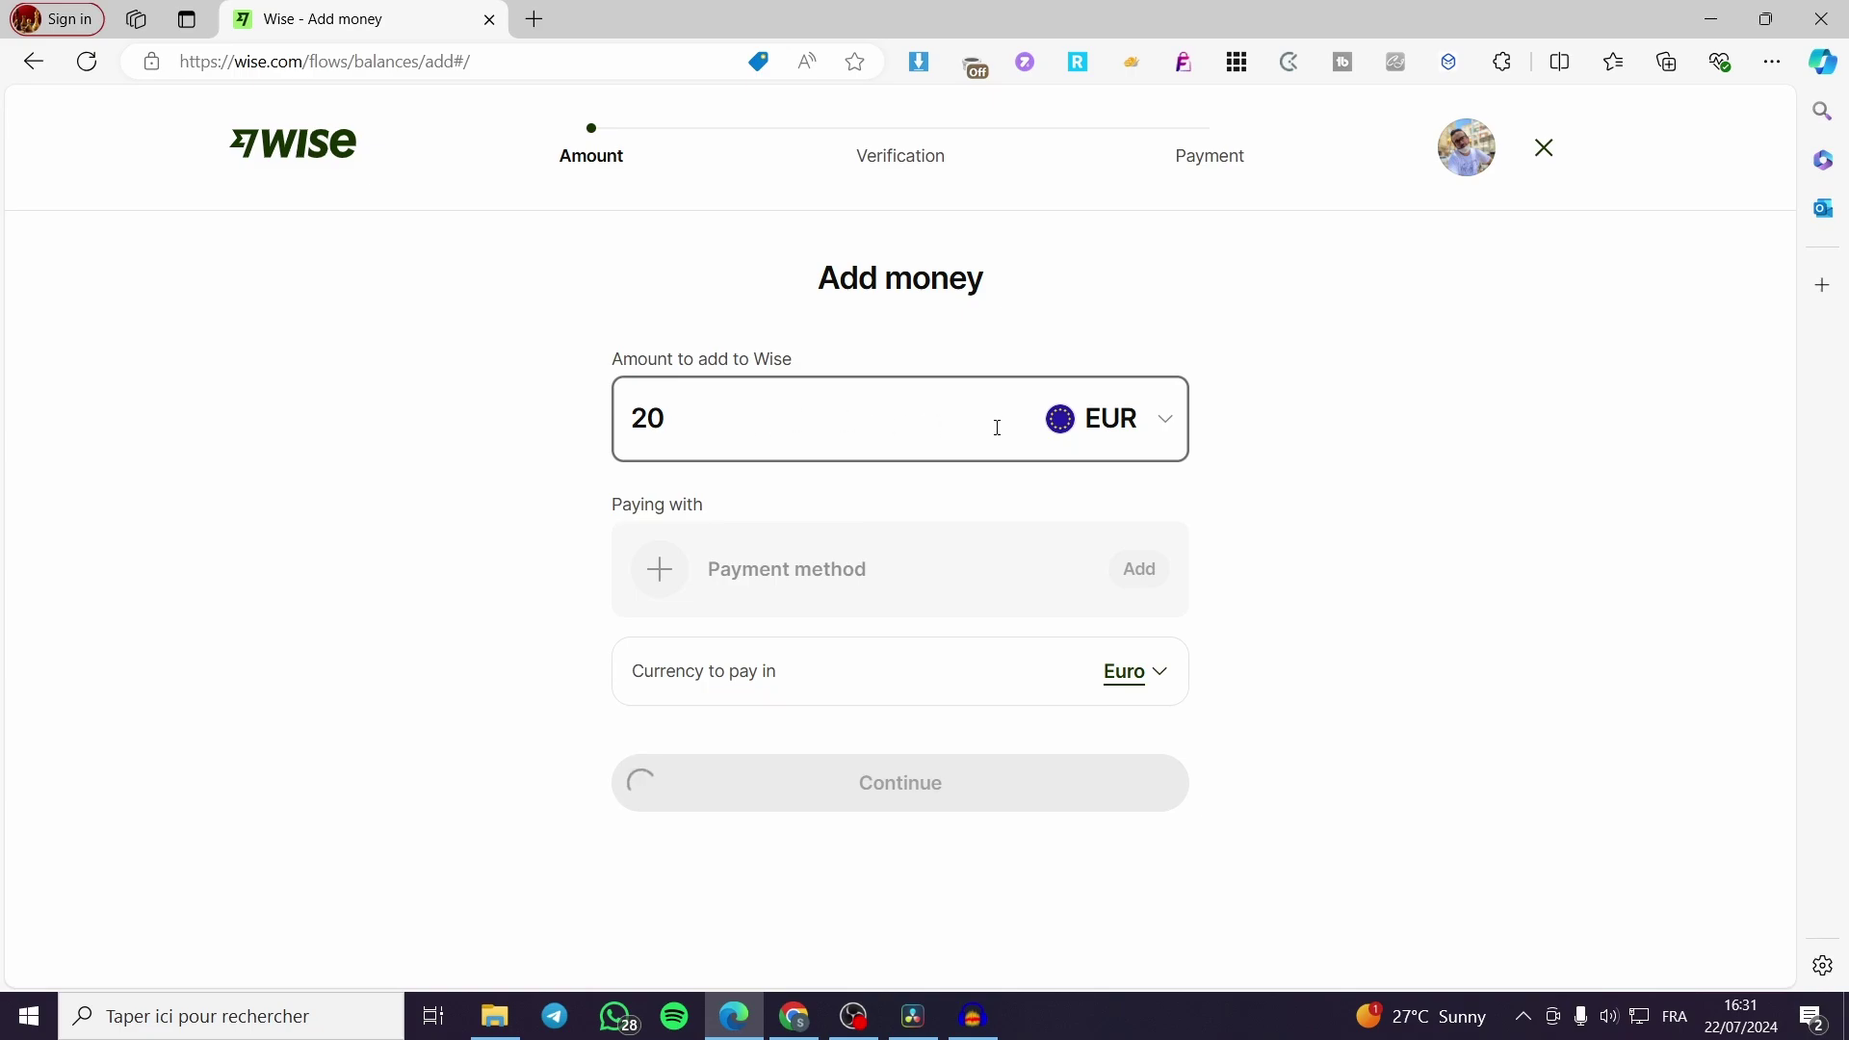
# Keep the top-up amount at 20 EUR and bring up the payment method choices
pyautogui.click(1135, 430)
pyautogui.click(793, 420)
pyautogui.moveTo(794, 420); pyautogui.dragTo(604, 426)
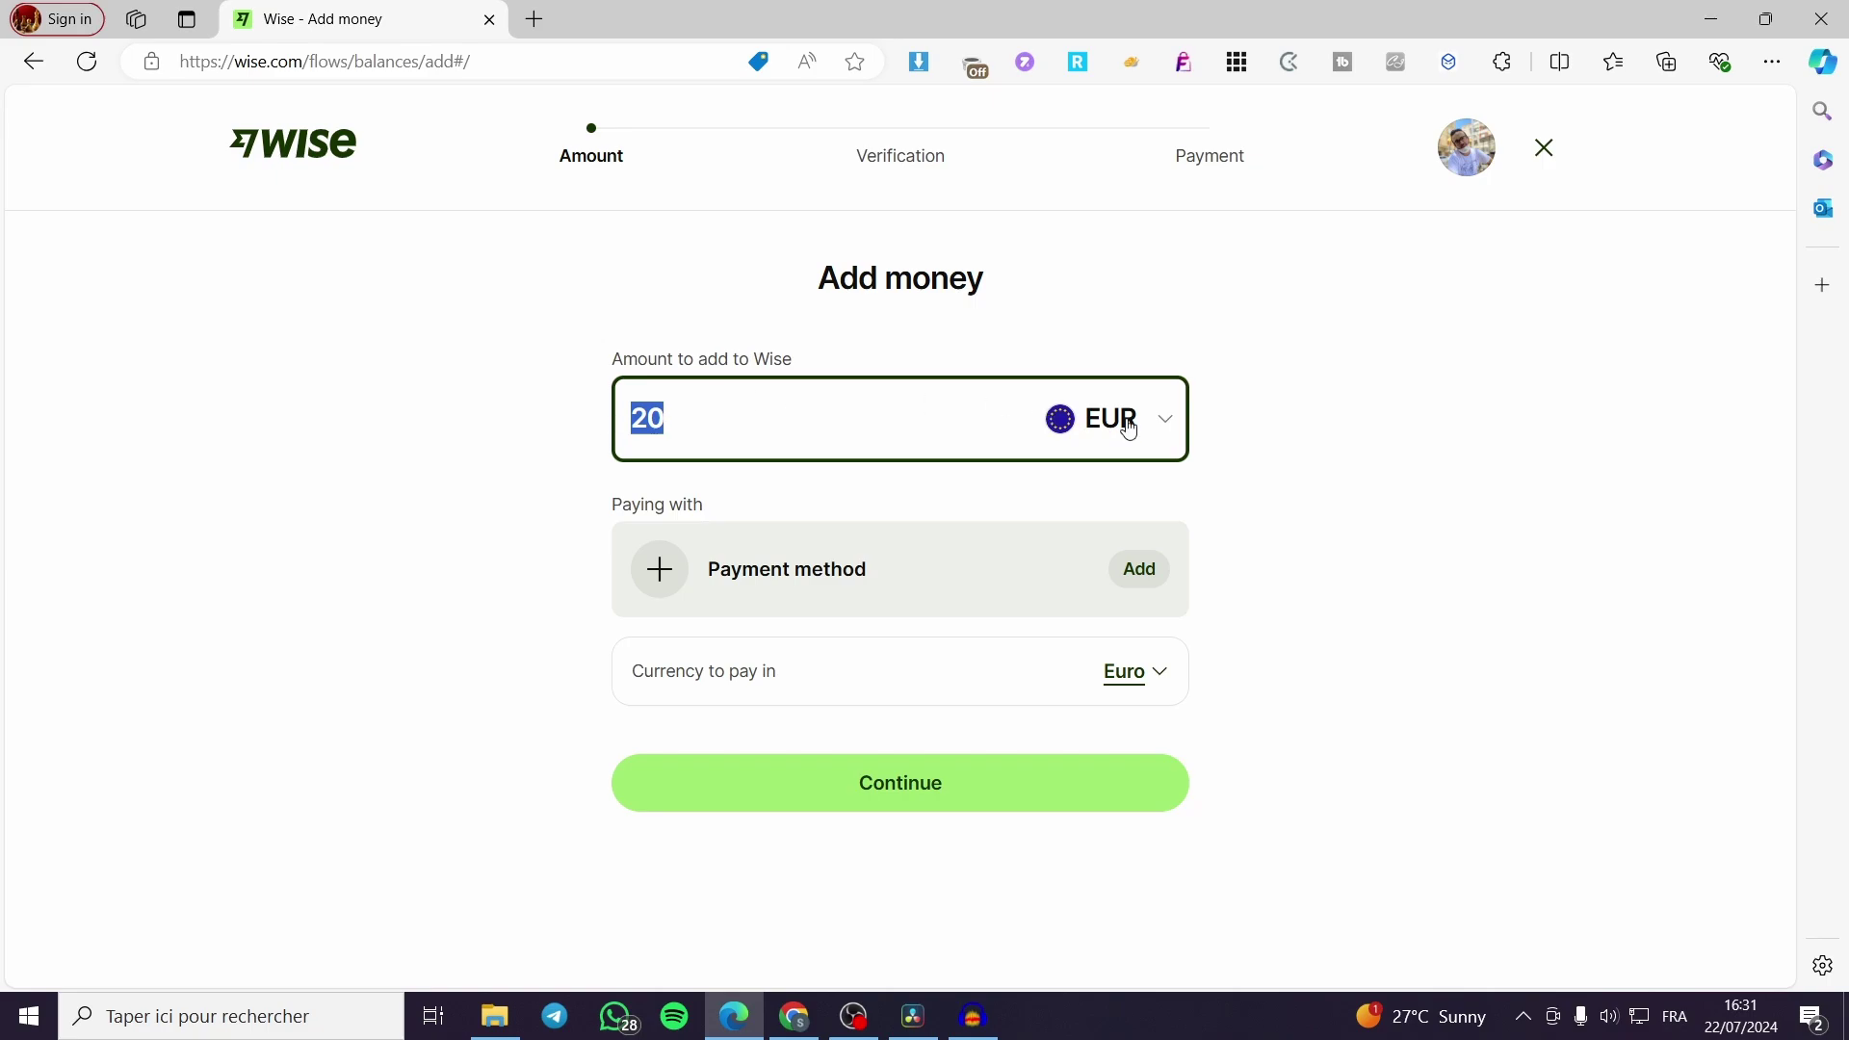
pyautogui.click(1136, 576)
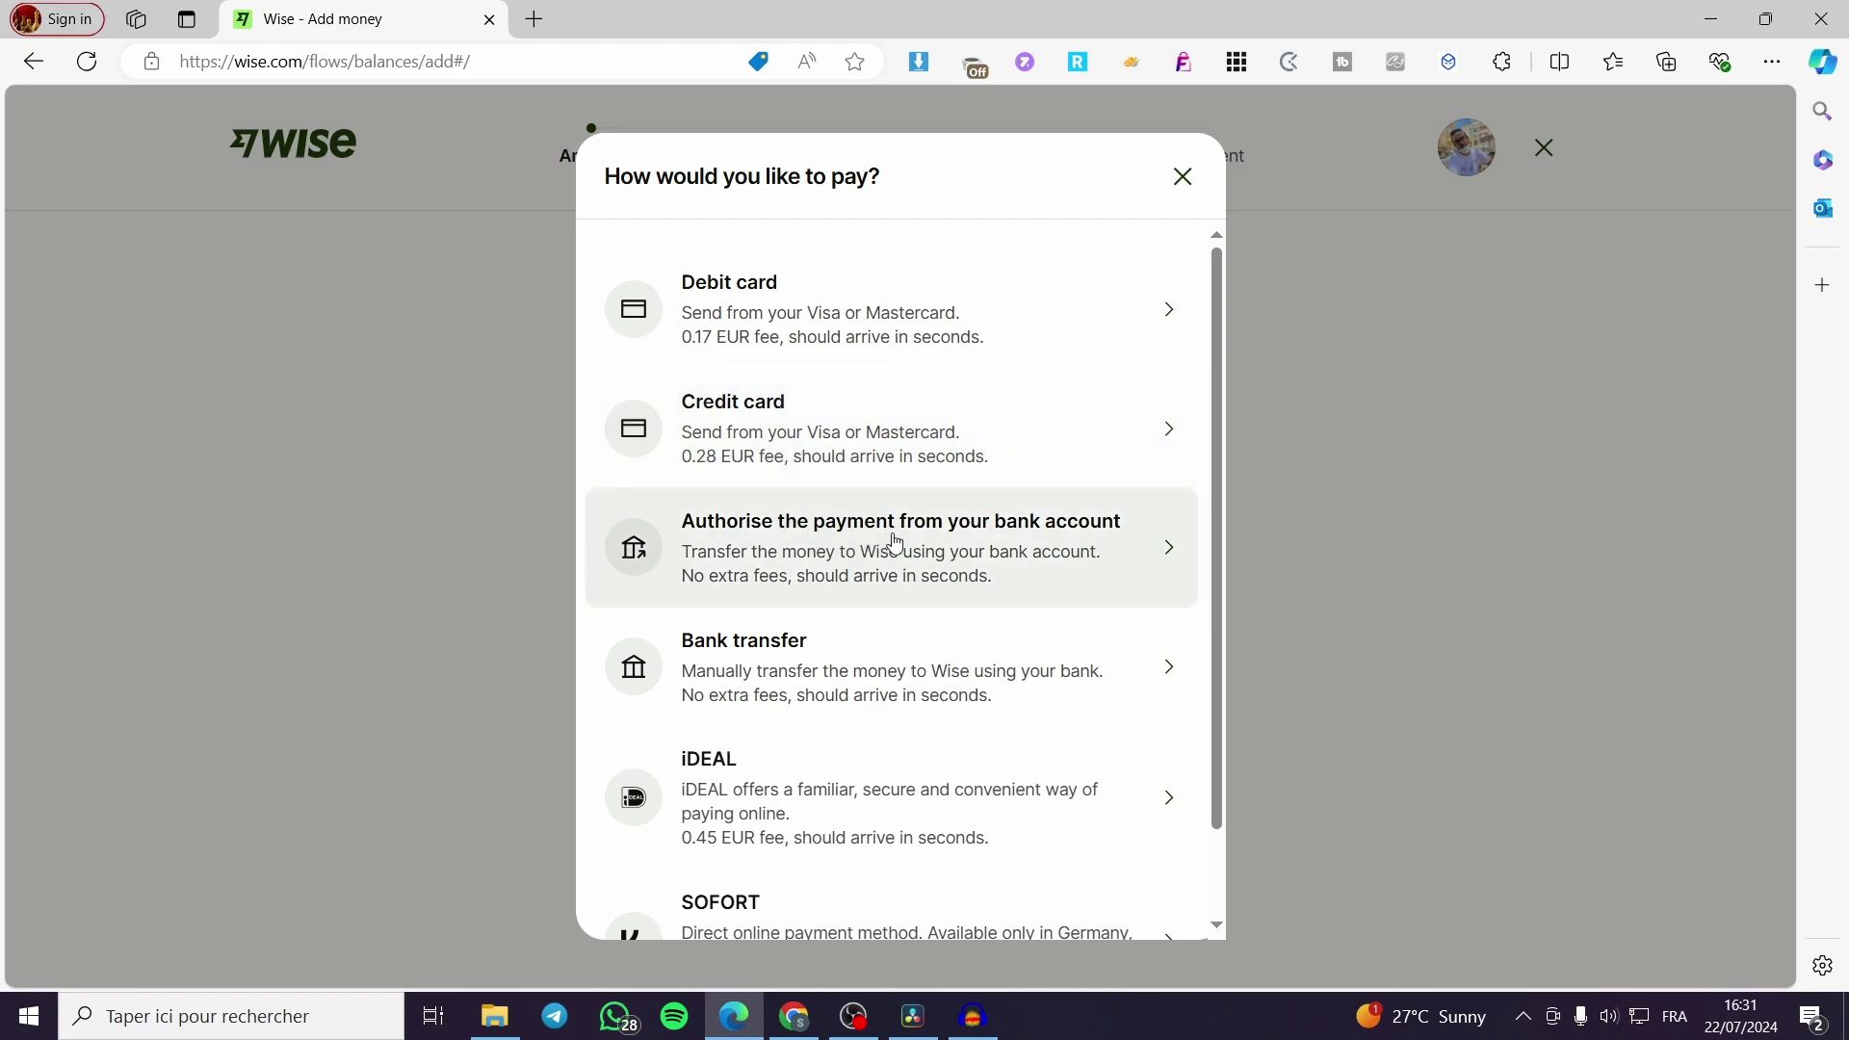
# Pay by credit card, bringing the total to 20.28 EUR with a 0.28 EUR fee
pyautogui.scroll(-1, 866, 661)
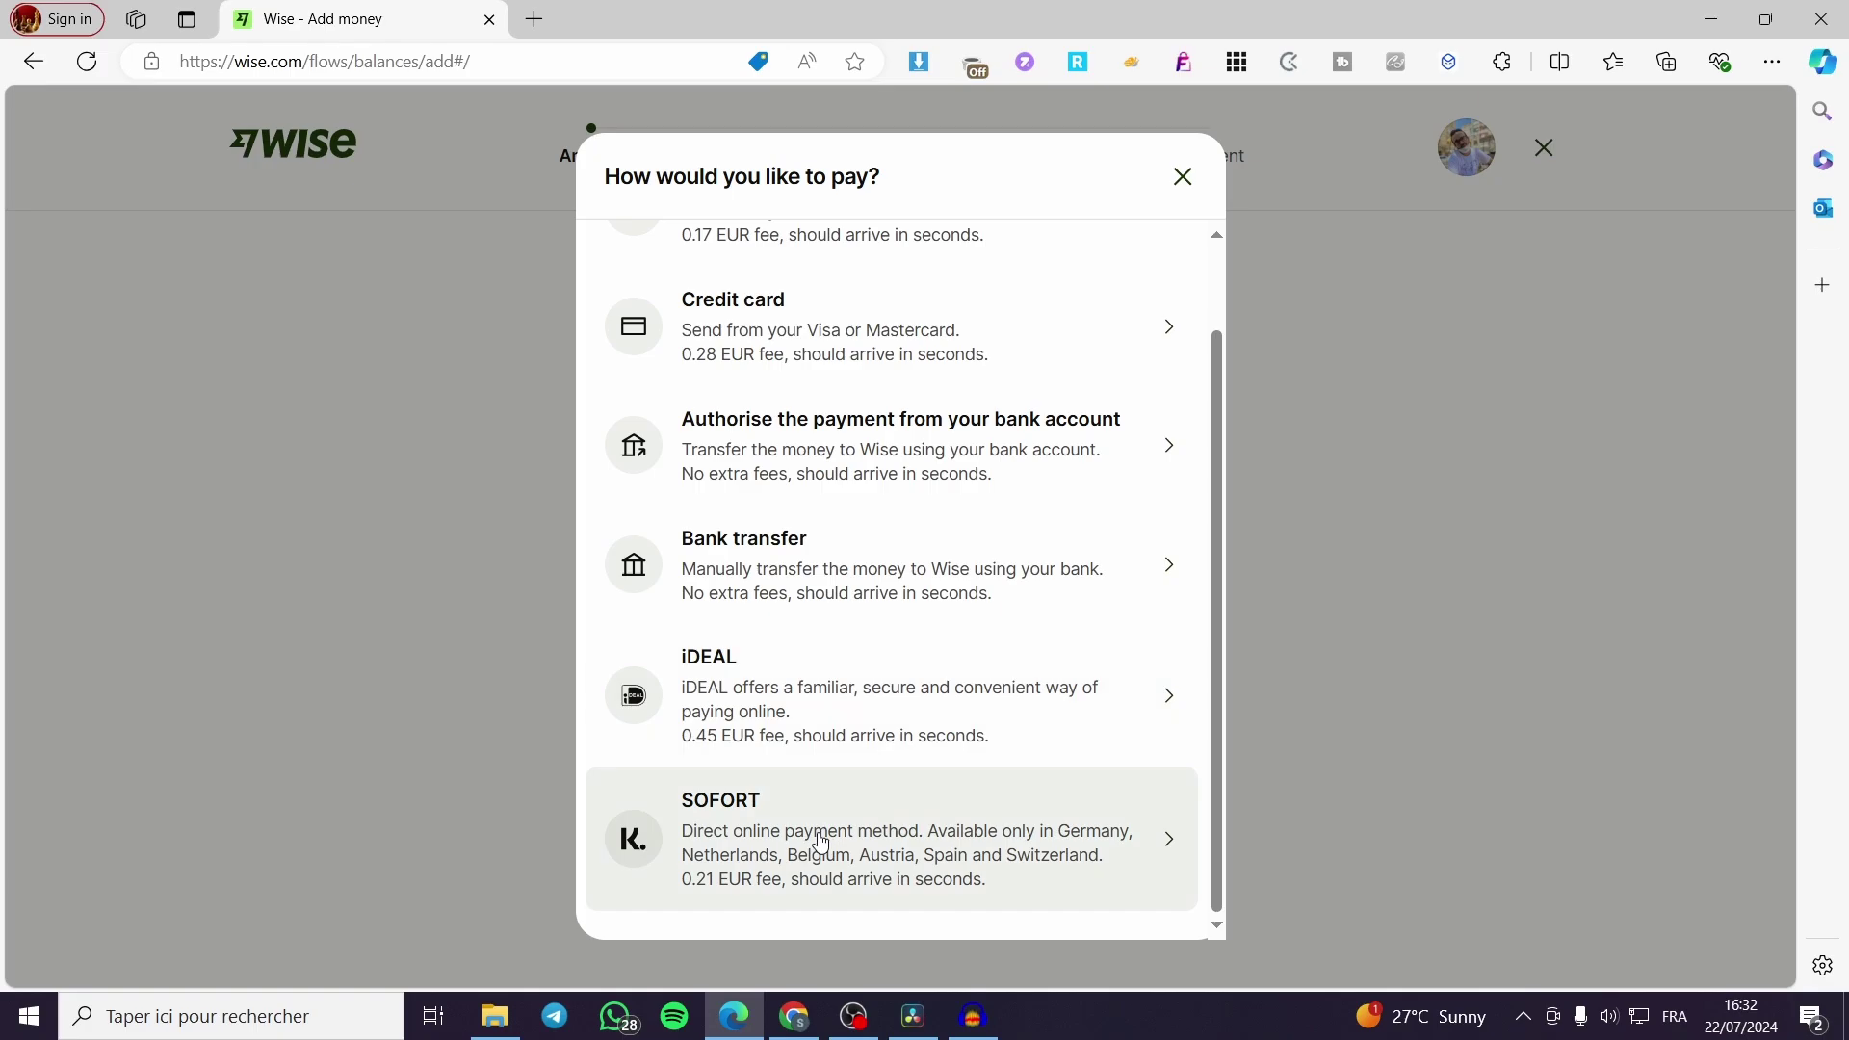
pyautogui.scroll(1, 867, 809)
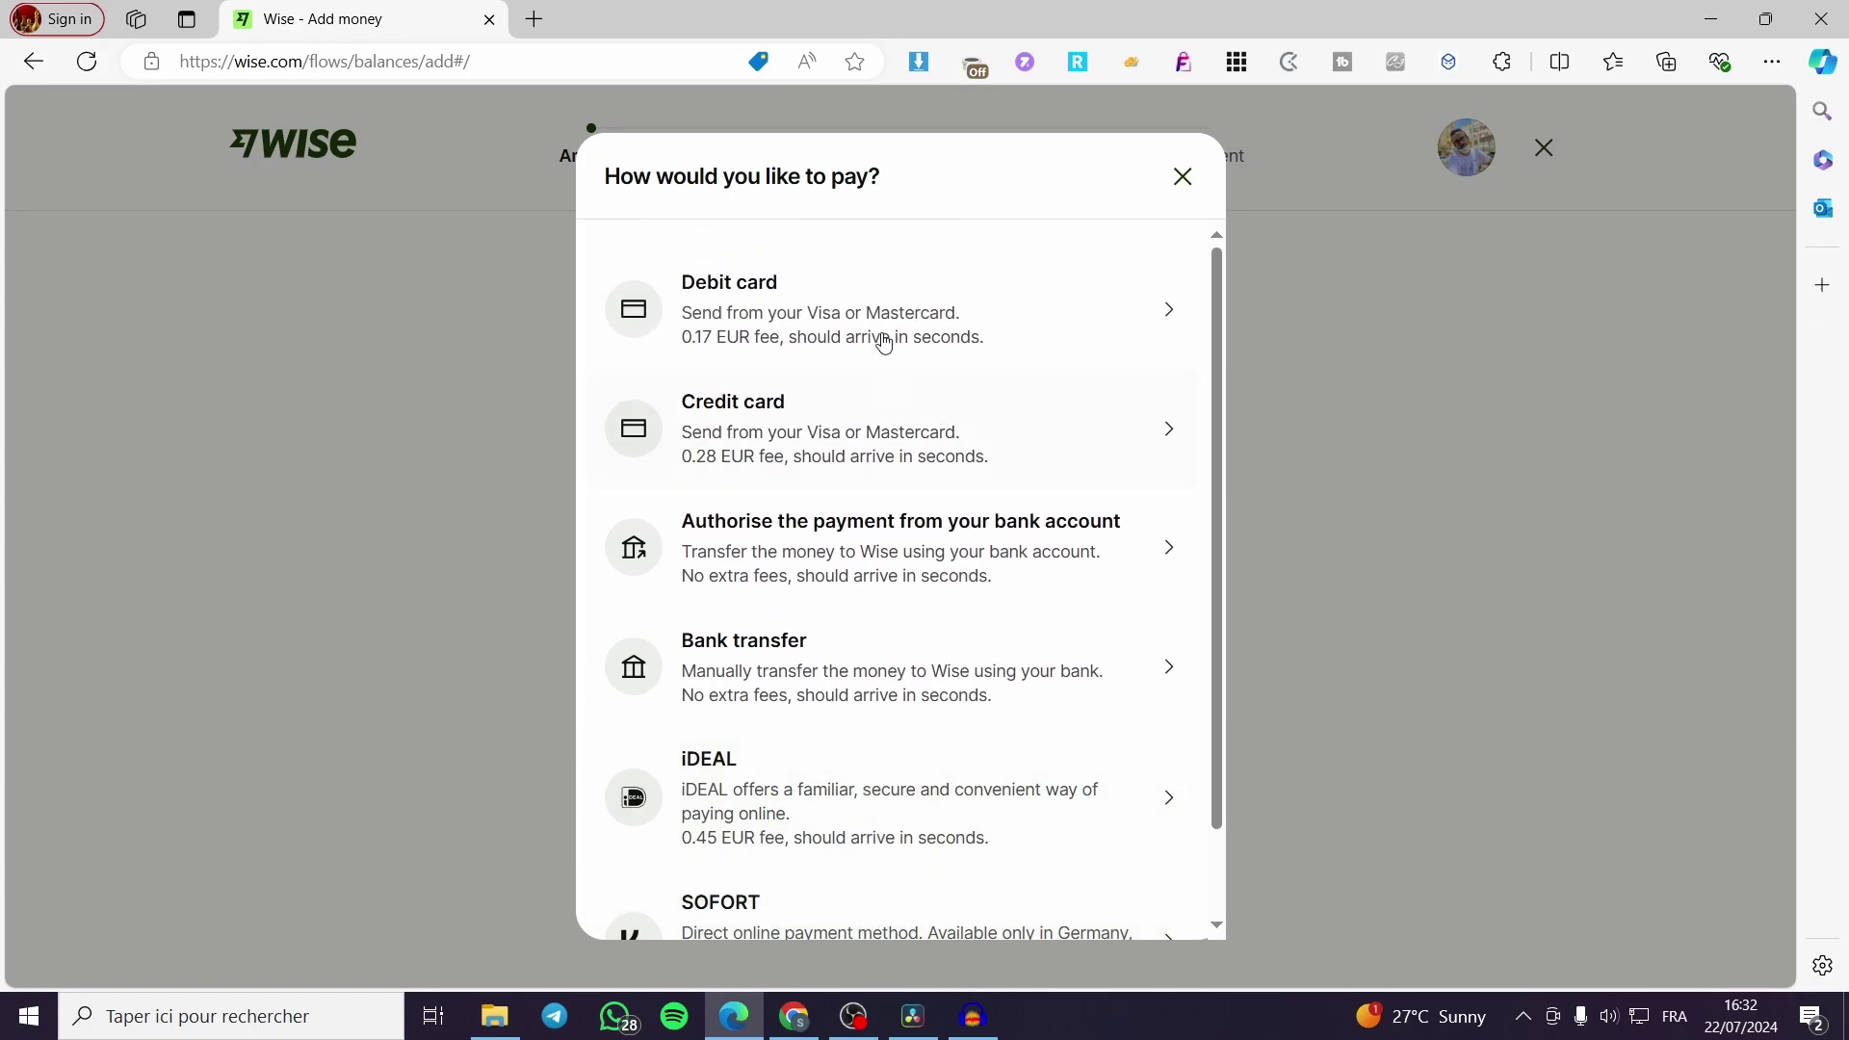
pyautogui.click(832, 421)
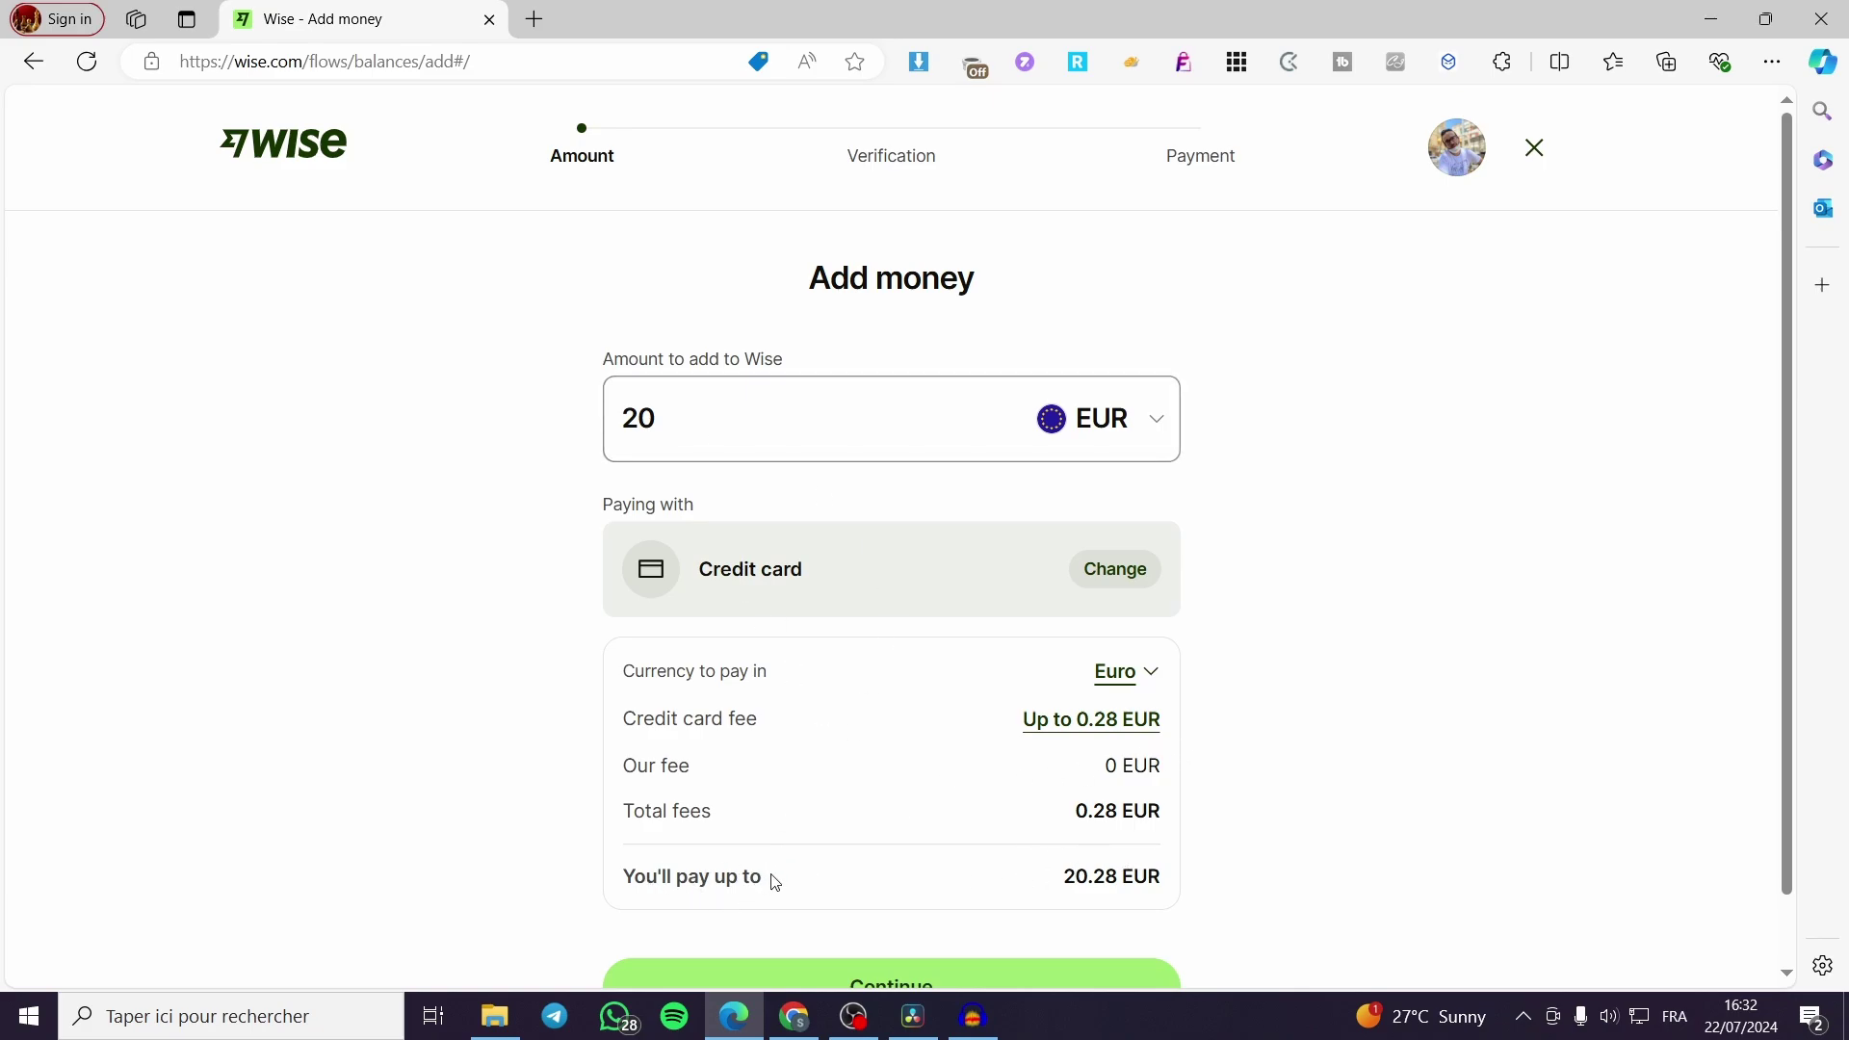
# Check the 'You'll pay up to' amount for 20.28 EUR and continue to card payment
pyautogui.moveTo(775, 882); pyautogui.dragTo(623, 878)
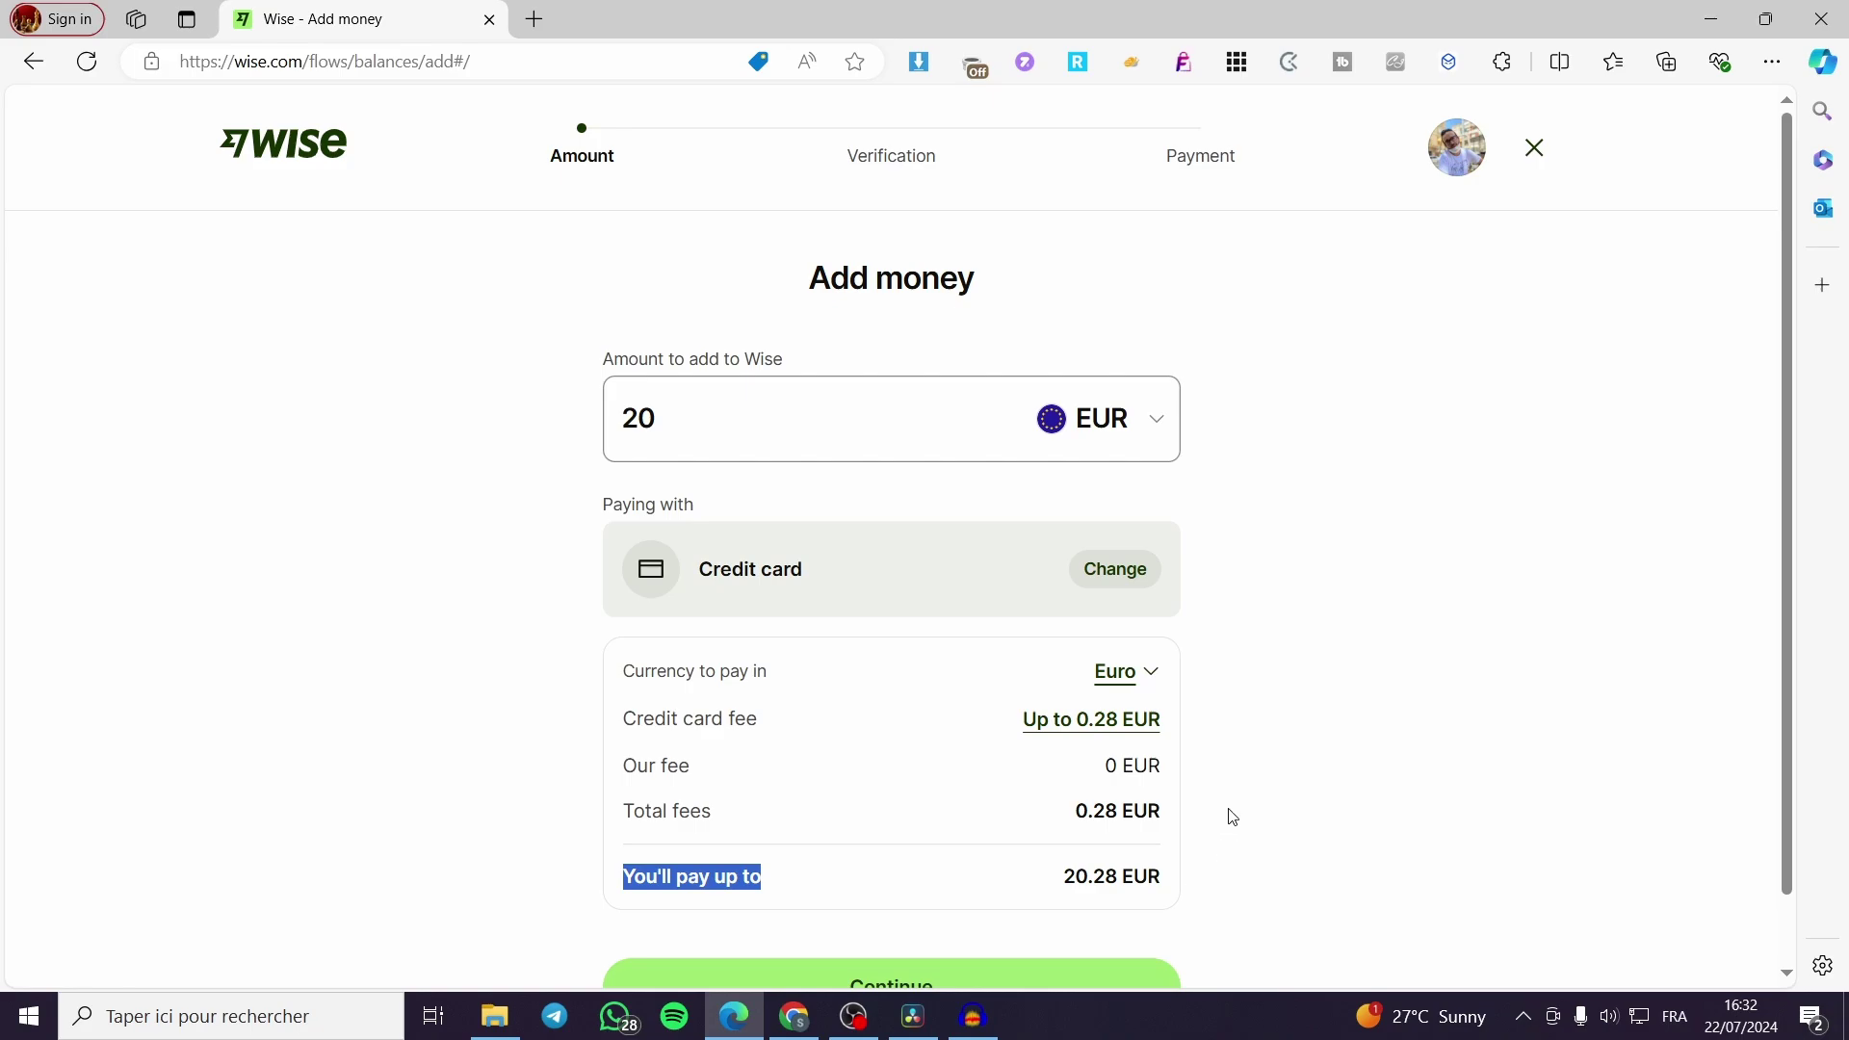
pyautogui.click(1225, 773)
pyautogui.scroll(-1, 1172, 792)
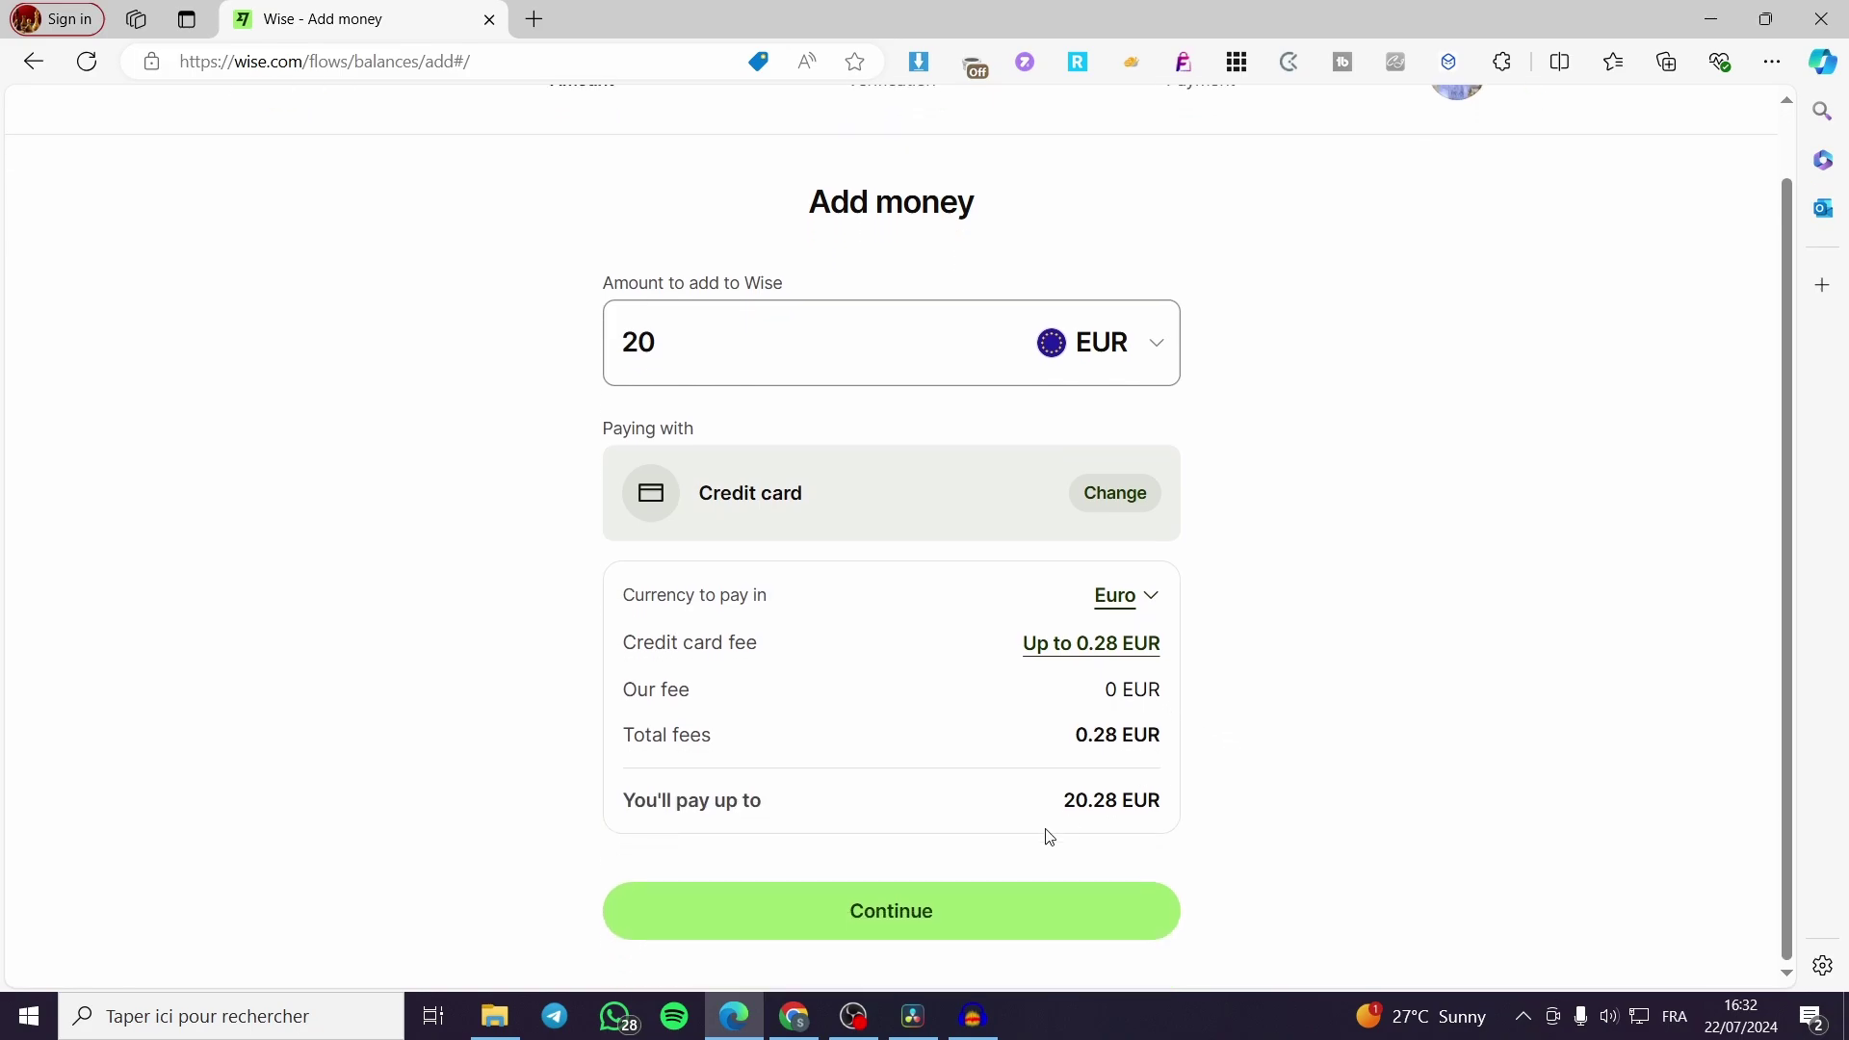
pyautogui.click(934, 930)
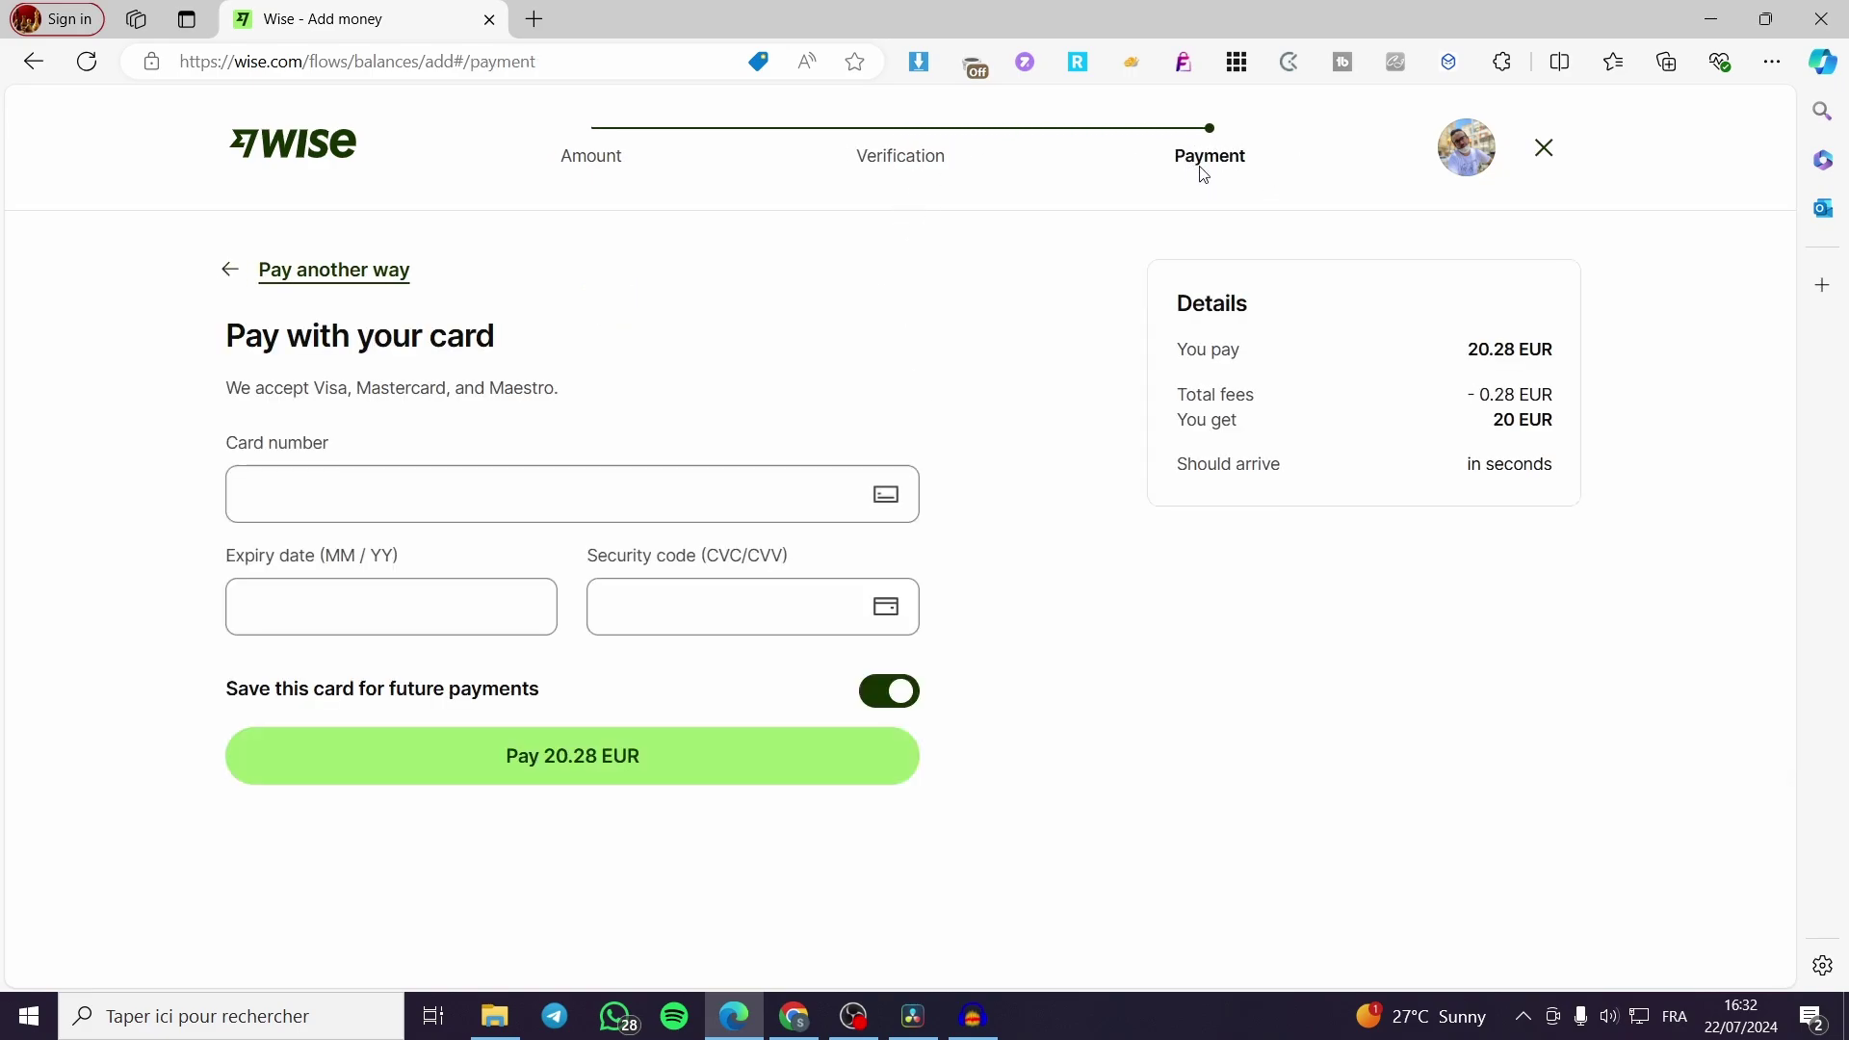
# Focus the Card number field and check that Visa is among the accepted cards
pyautogui.click(435, 488)
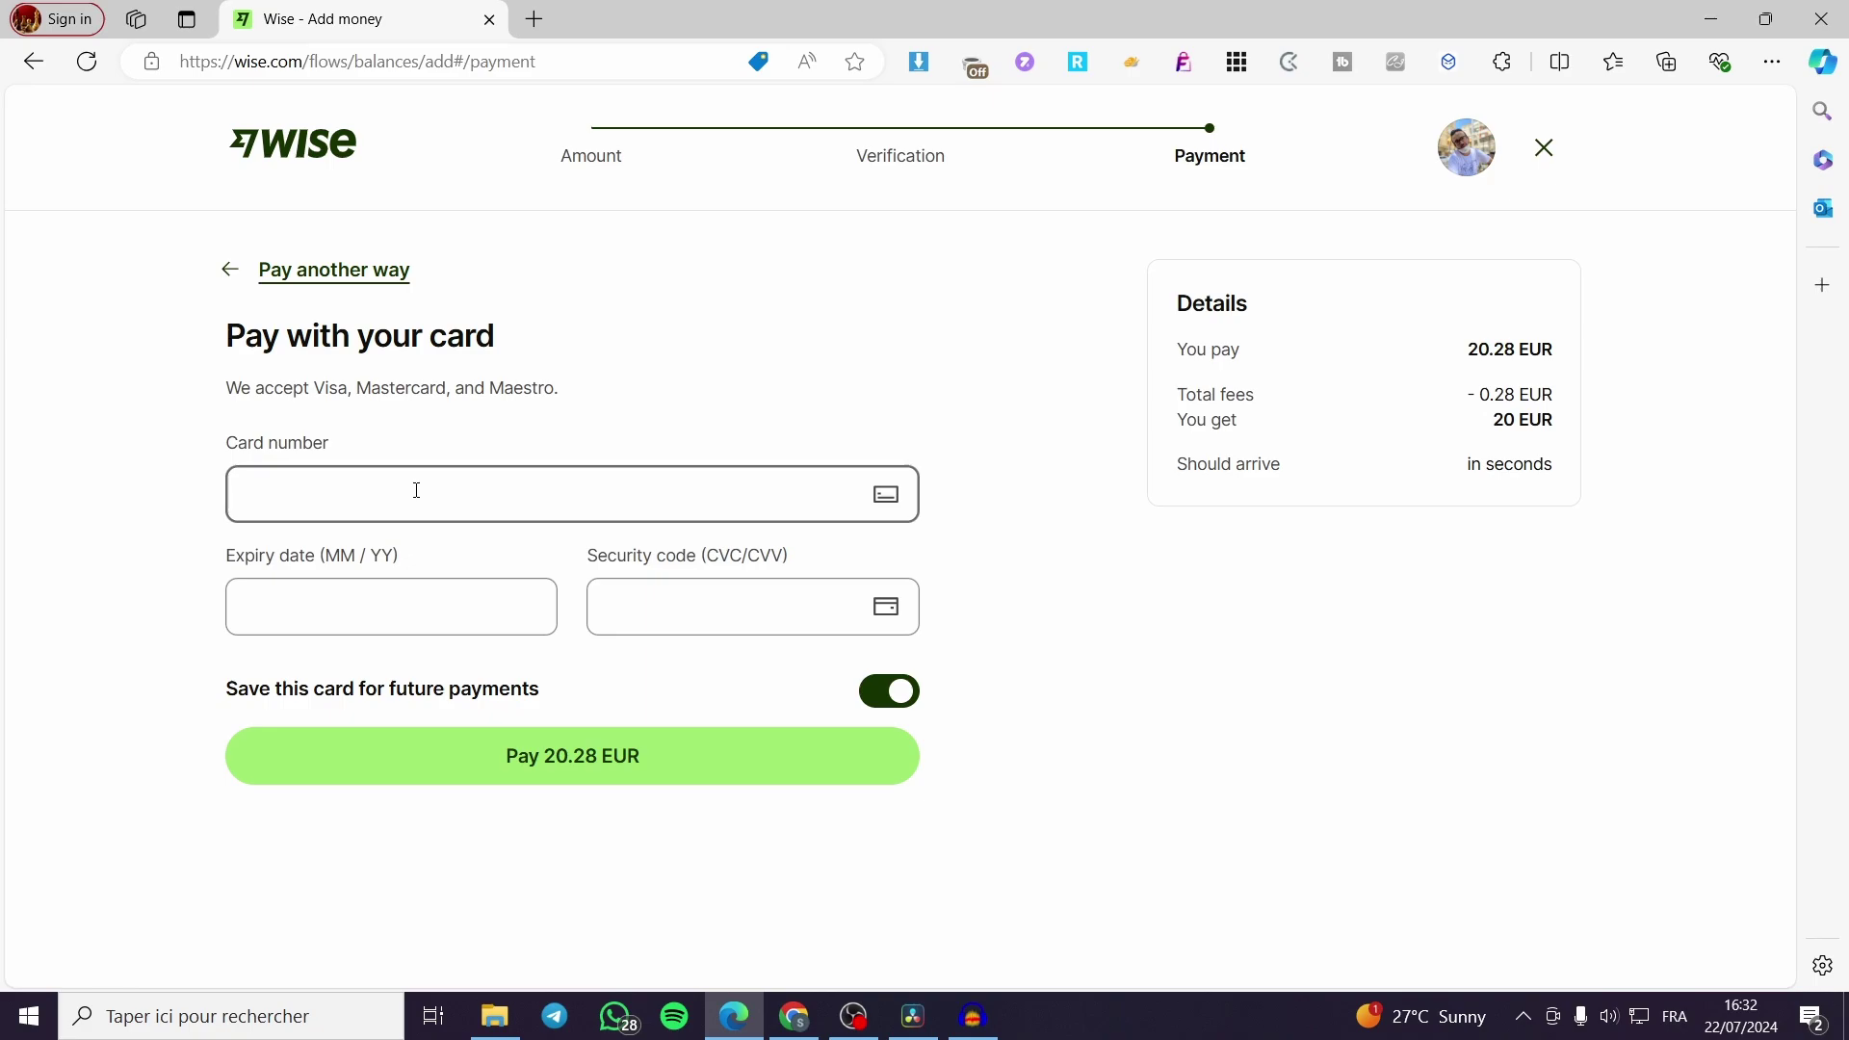
pyautogui.doubleClick(327, 387)
pyautogui.click(458, 385)
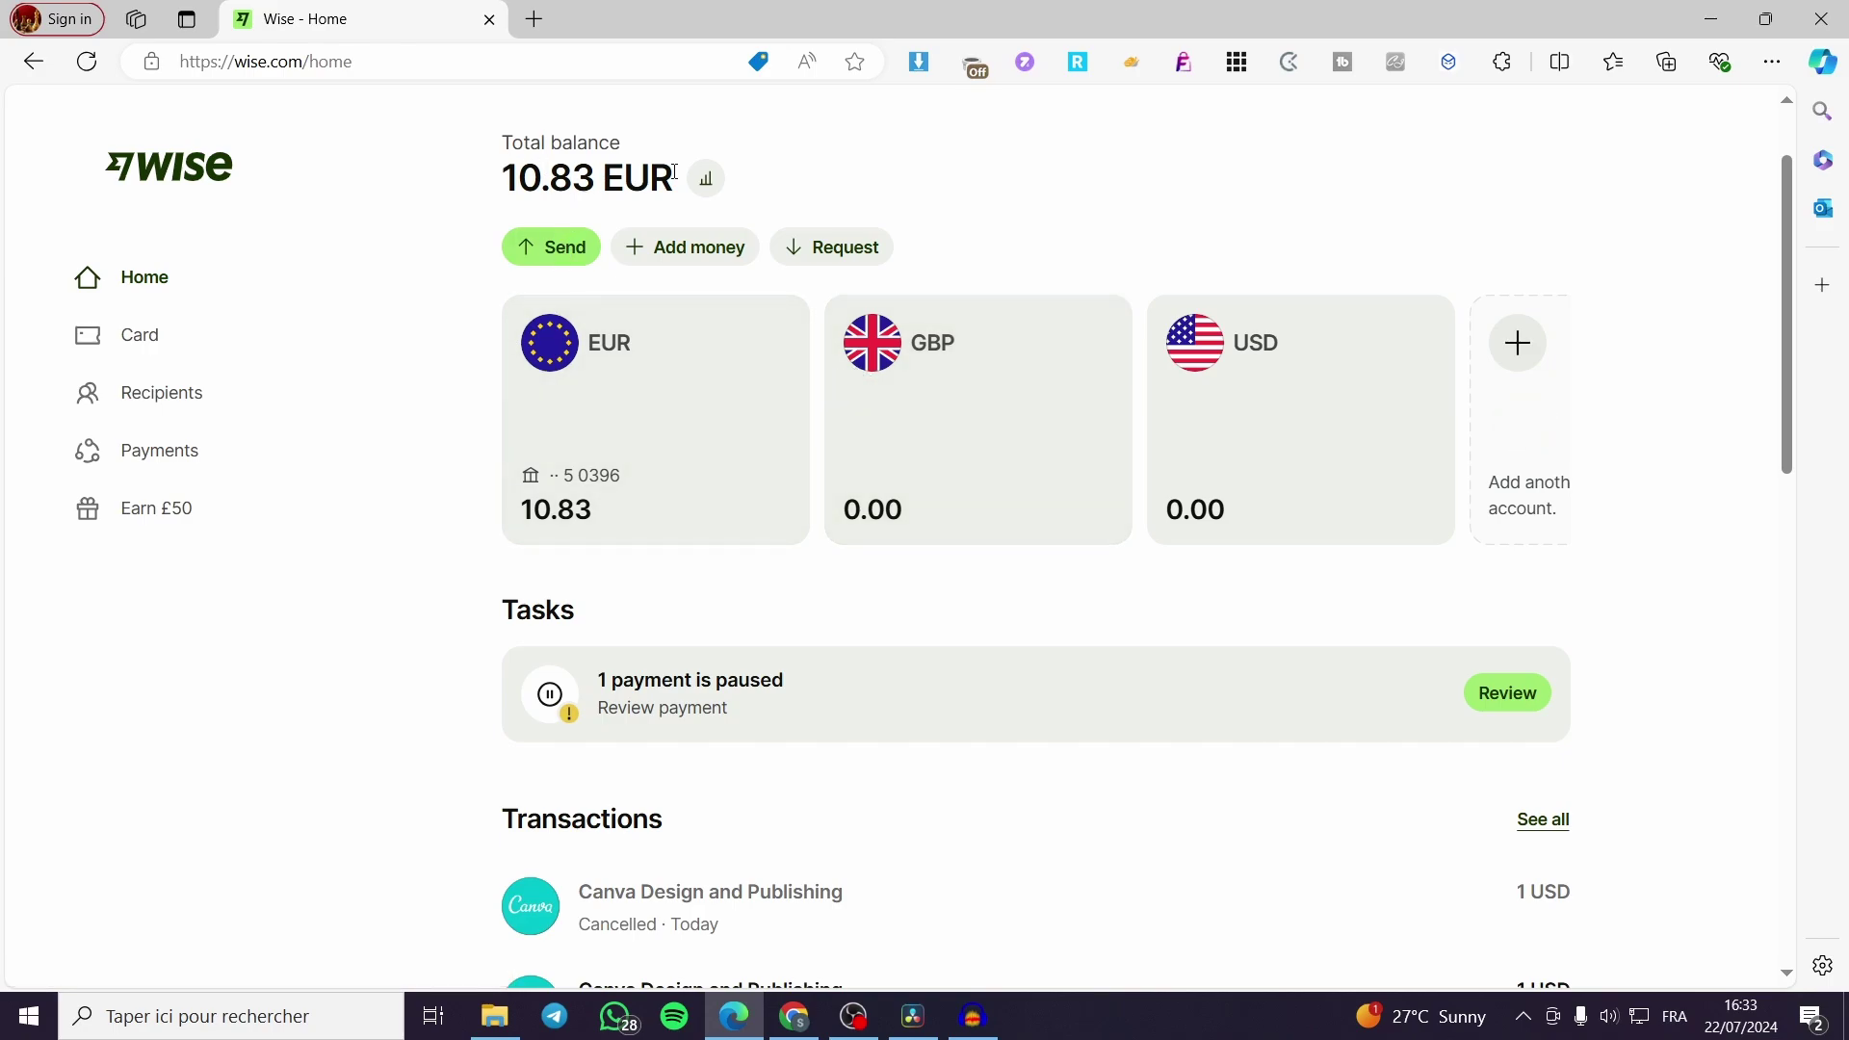
# Review the total balance on Home, then start a new money transfer with Send
pyautogui.moveTo(505, 177); pyautogui.dragTo(660, 177)
pyautogui.click(880, 189)
pyautogui.click(551, 248)
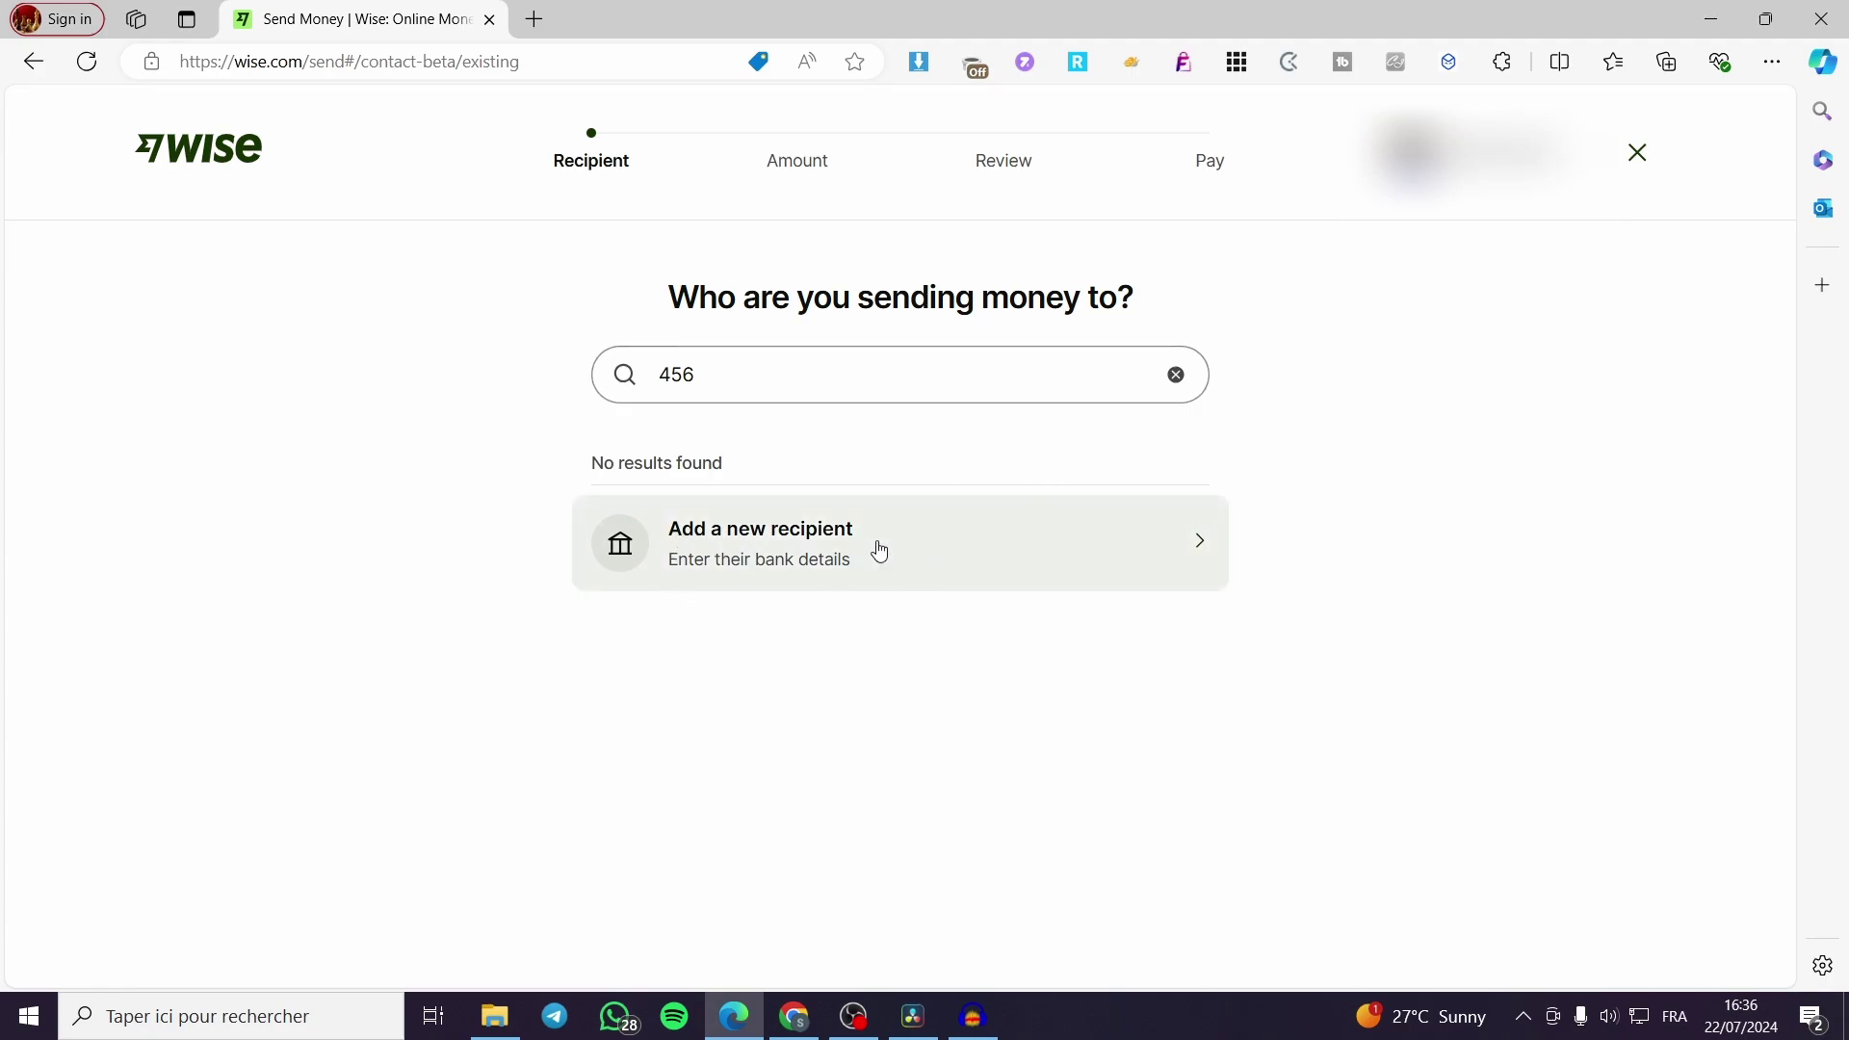
# Add a new EUR recipient by bank details and mark them as someone else
pyautogui.click(688, 539)
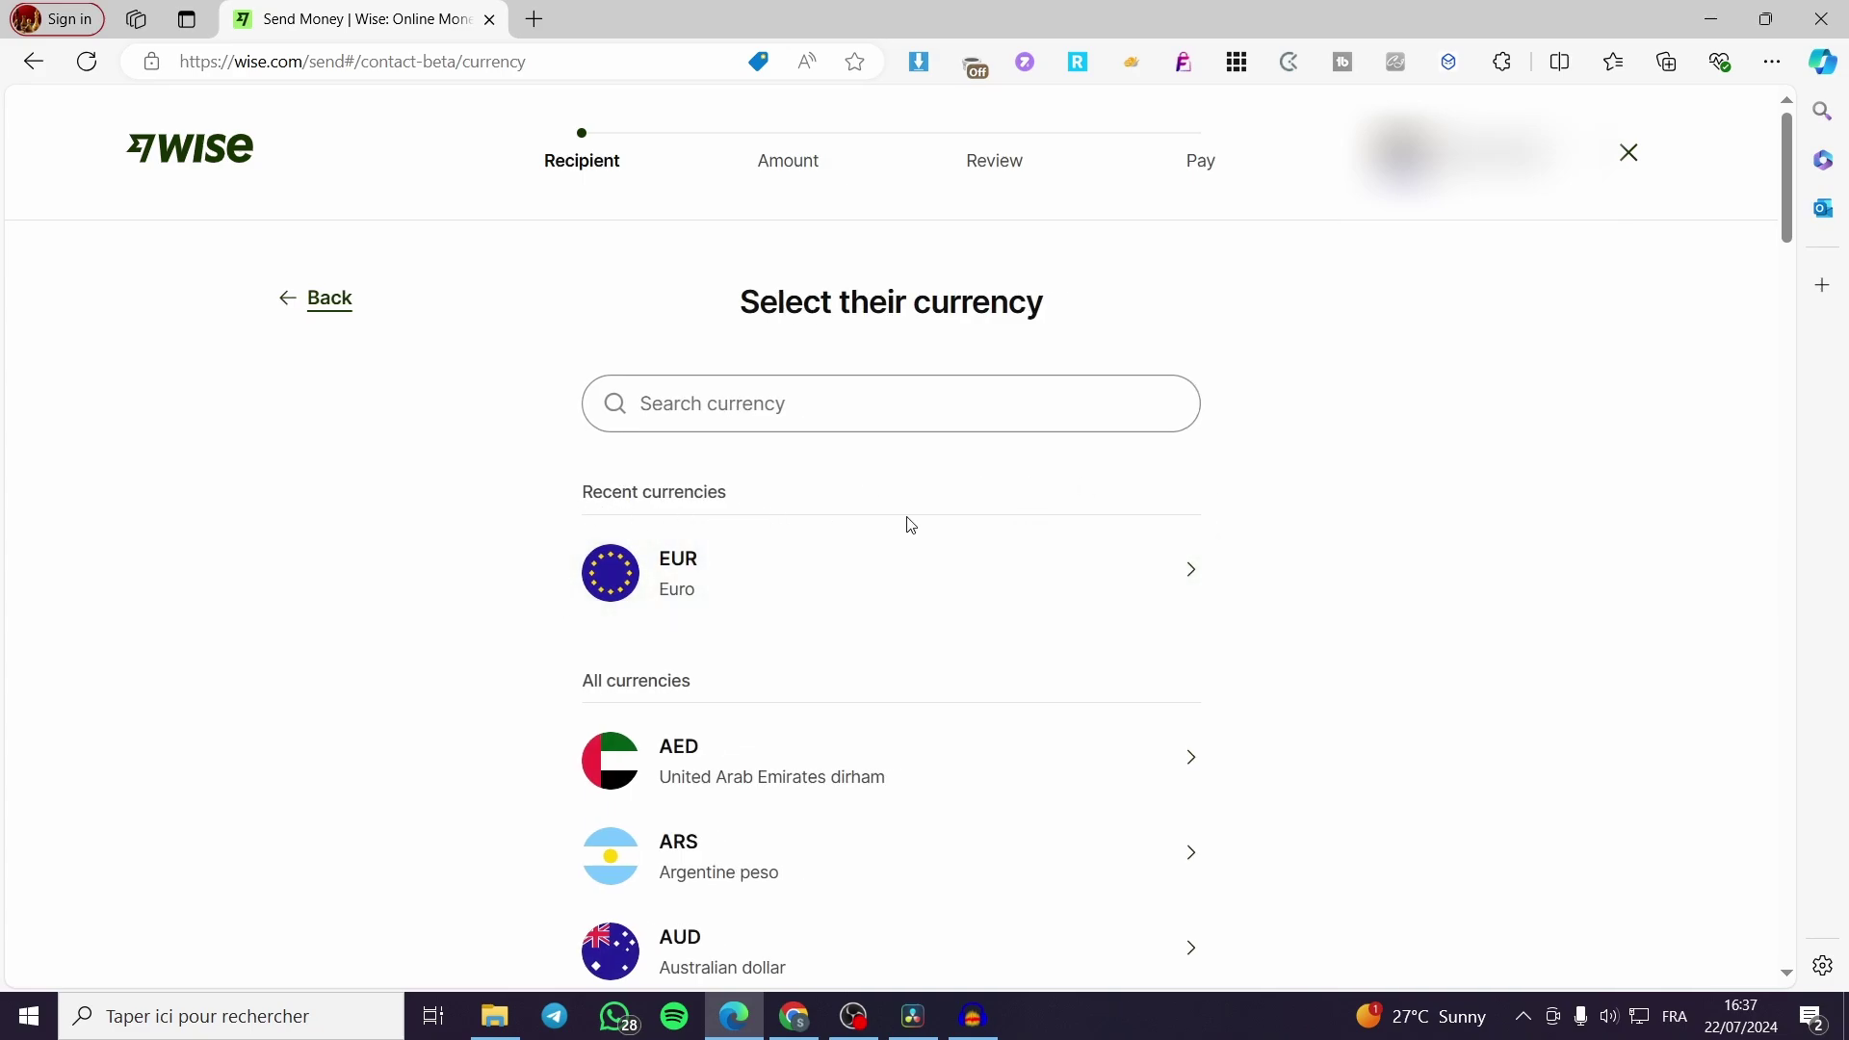
pyautogui.scroll(-2, 1001, 558)
pyautogui.scroll(-5, 896, 703)
pyautogui.scroll(7, 913, 690)
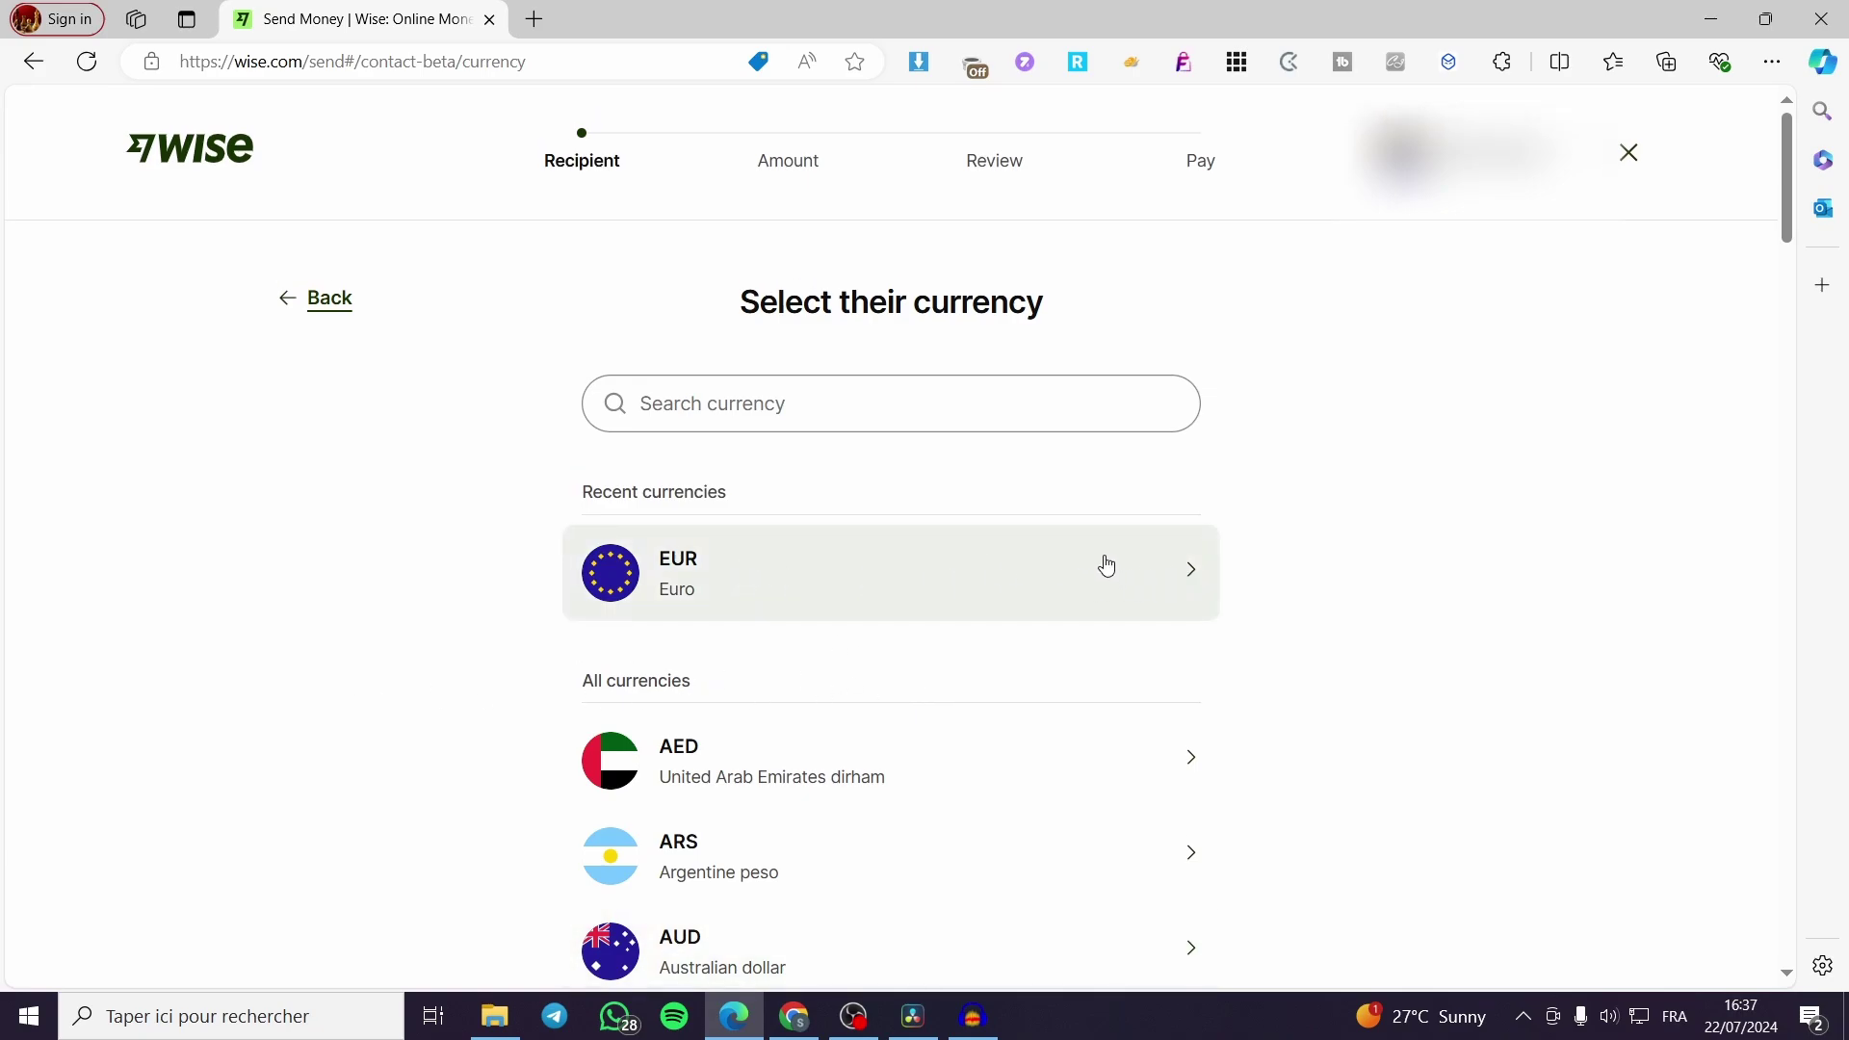
pyautogui.click(756, 569)
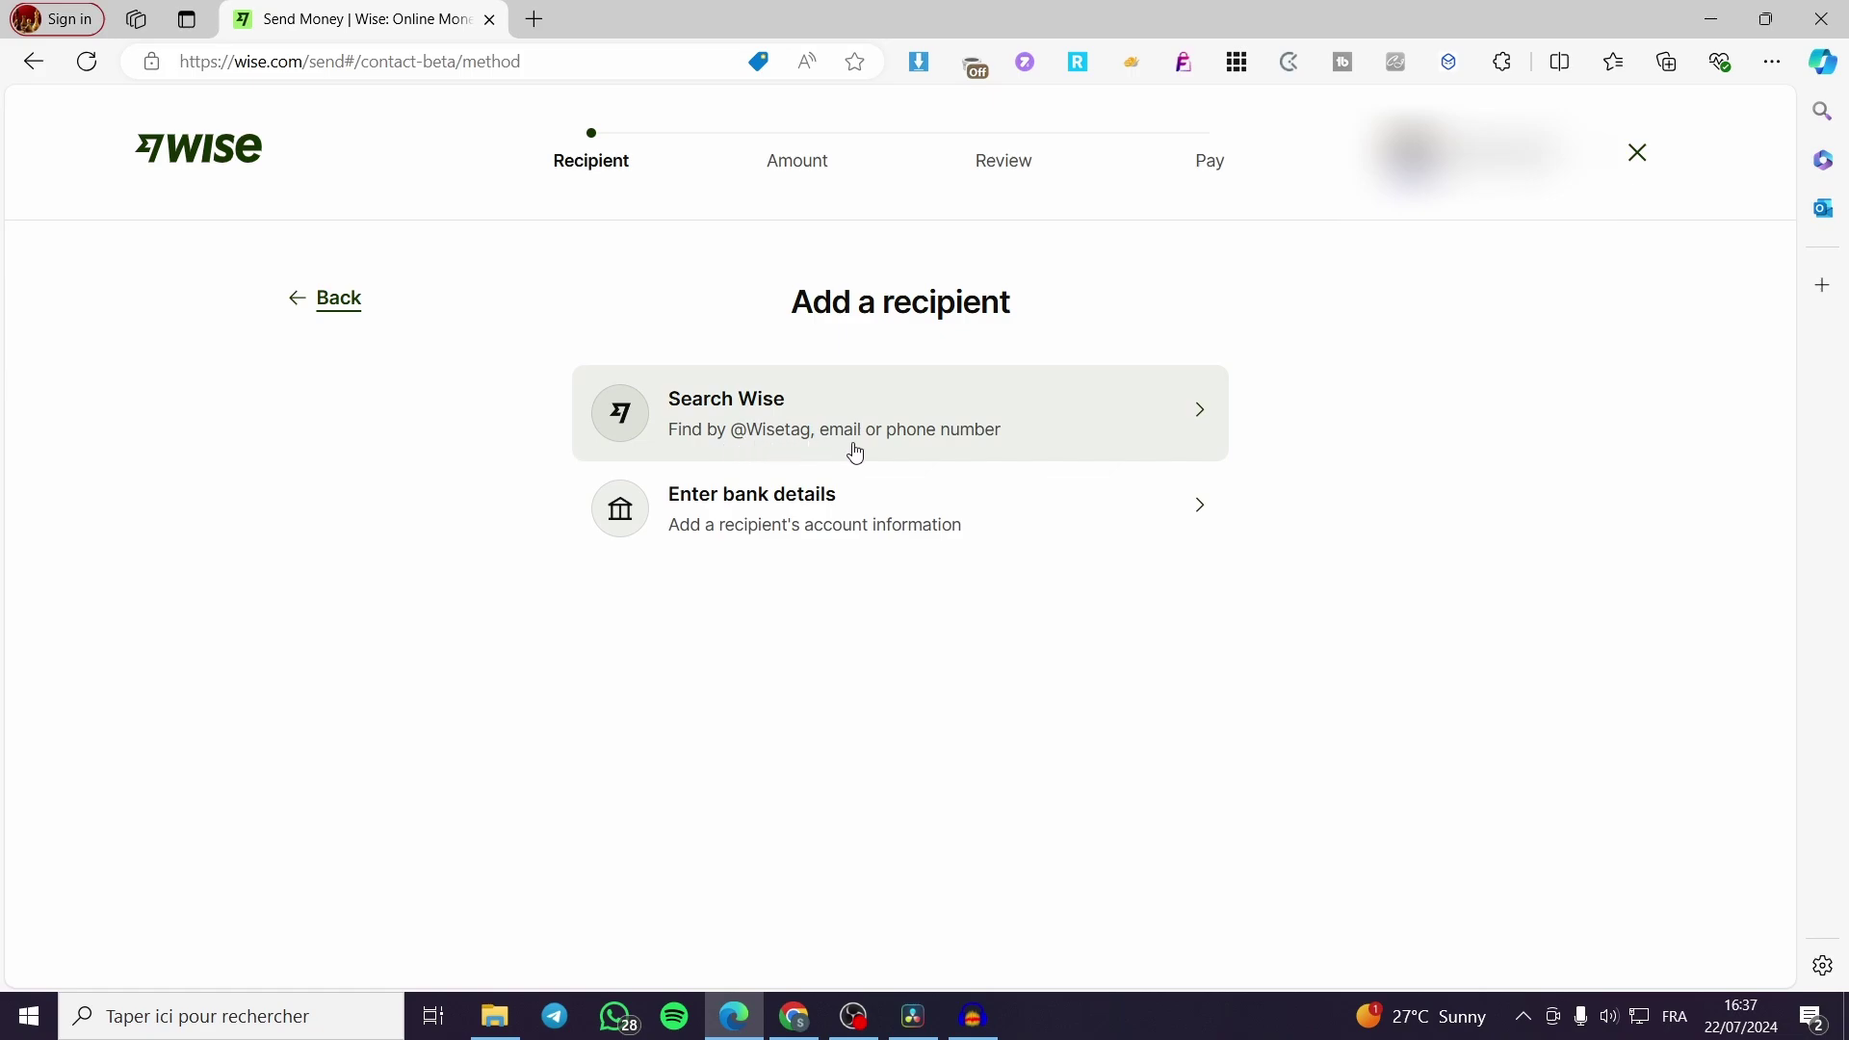
pyautogui.click(763, 506)
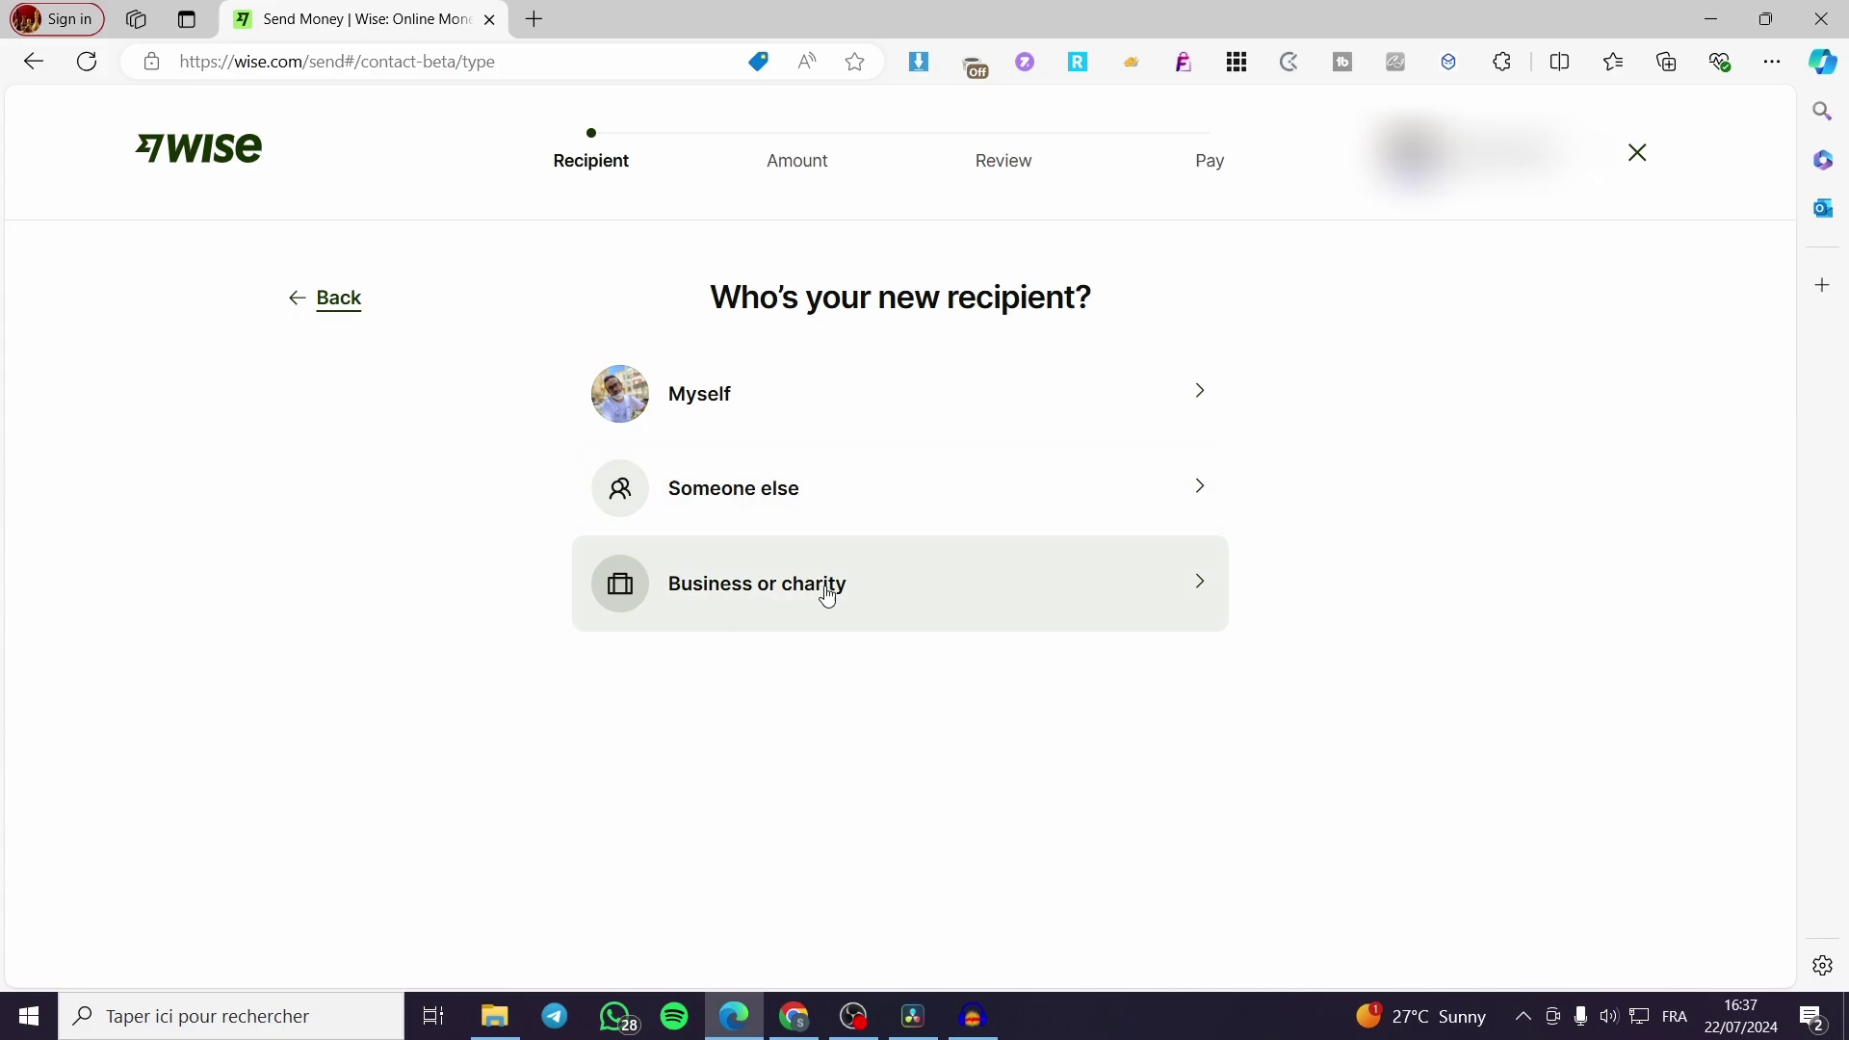
pyautogui.click(878, 500)
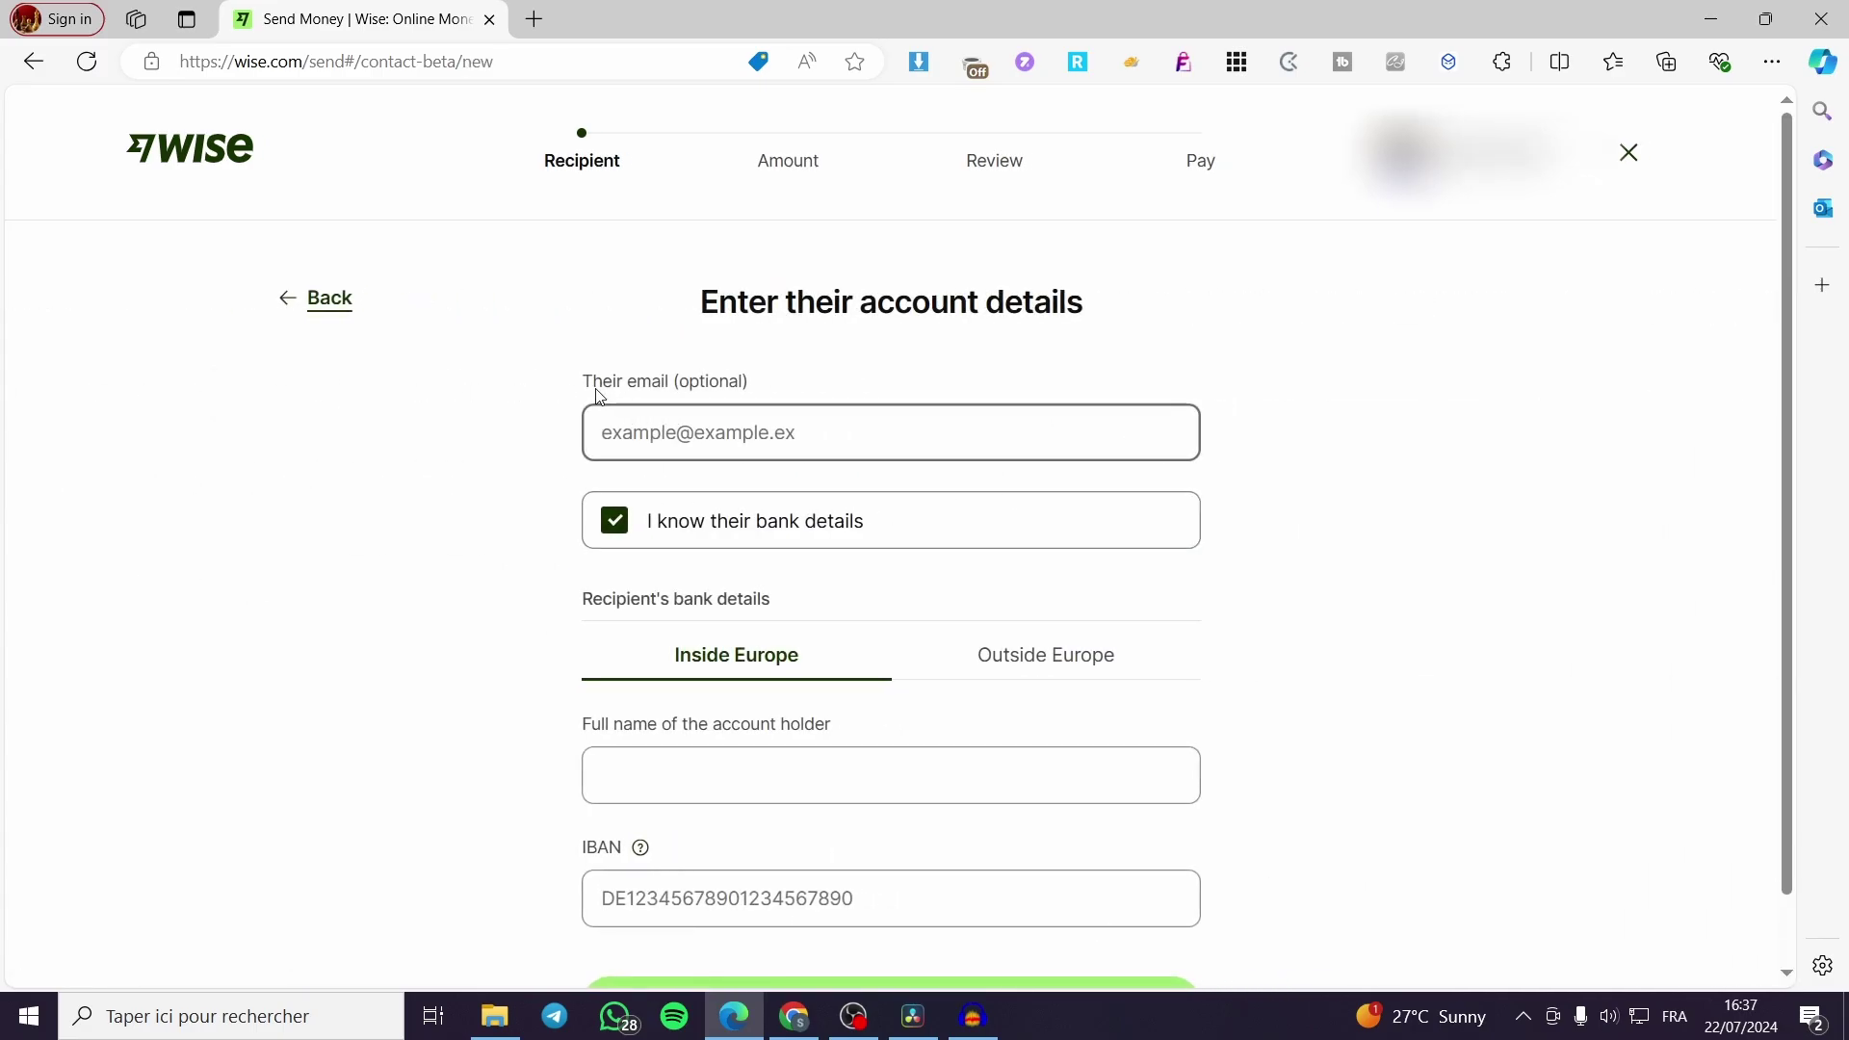
# Choose Outside Europe for the recipient's bank and focus the SWIFT / BIC code field
pyautogui.scroll(-1, 780, 501)
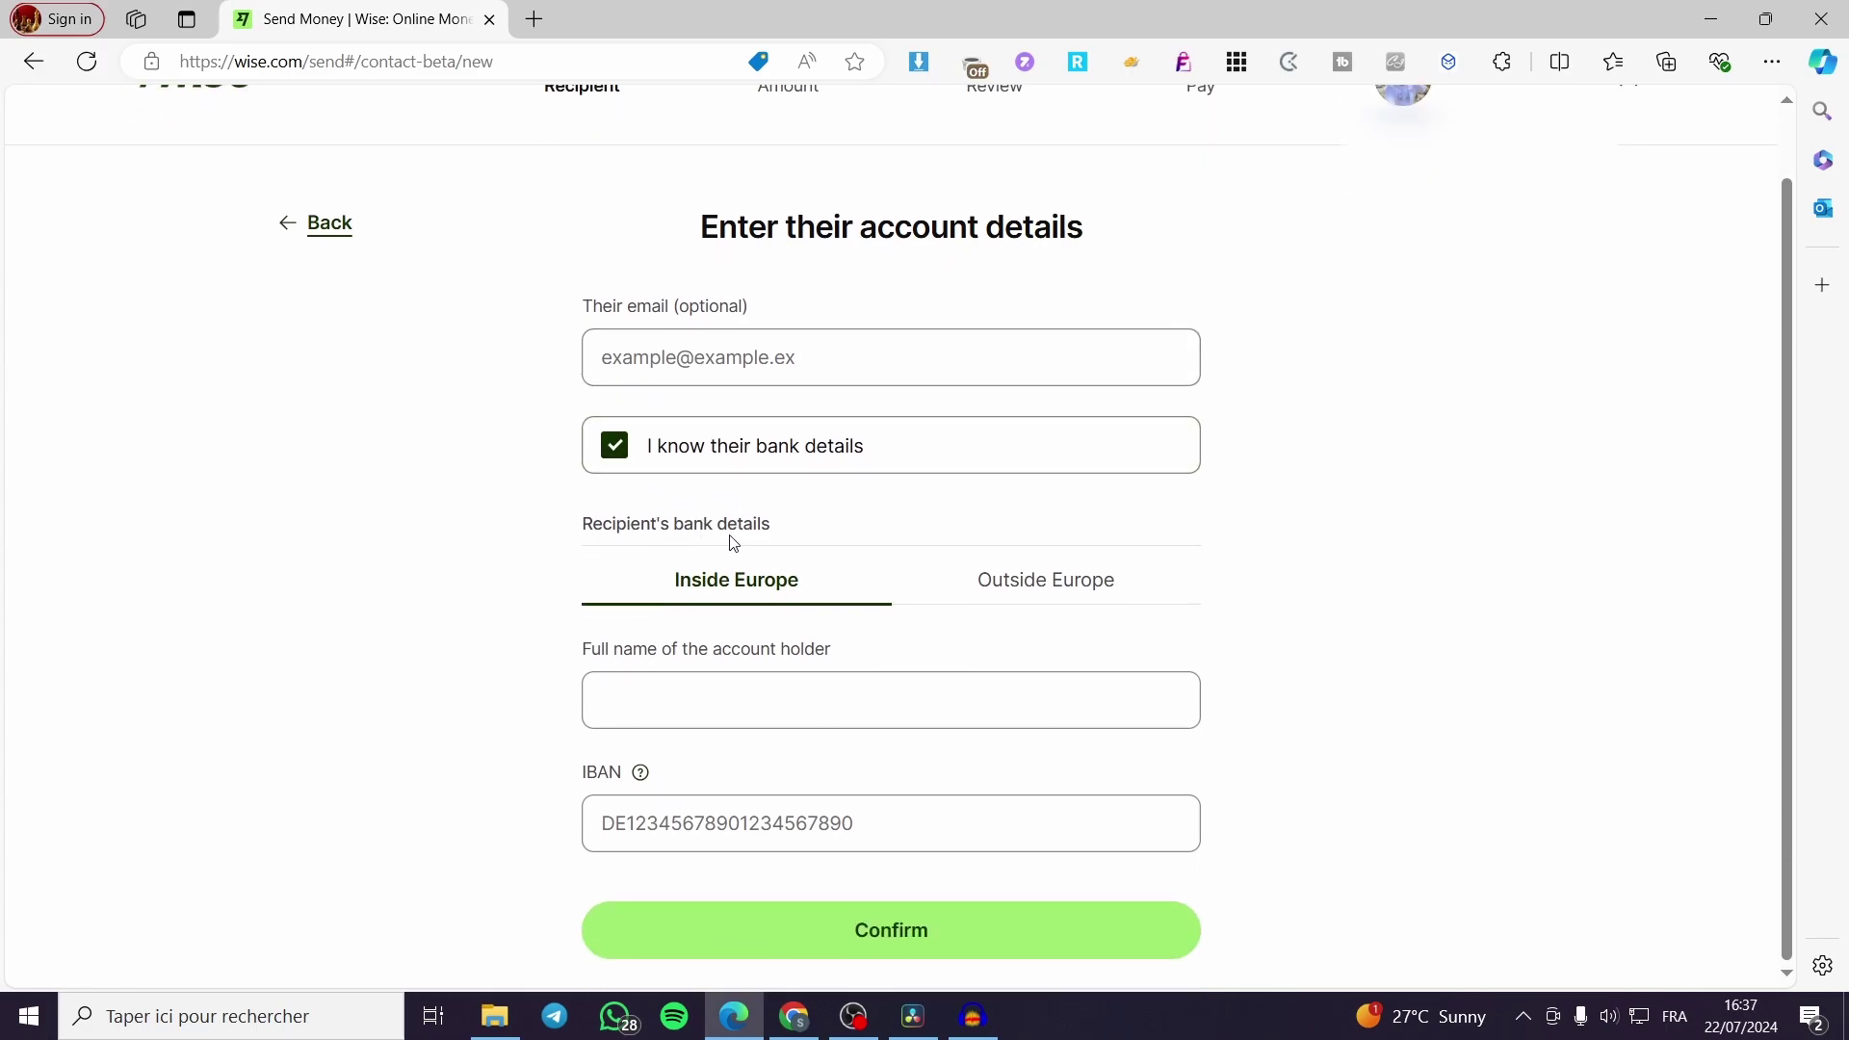
pyautogui.click(1083, 594)
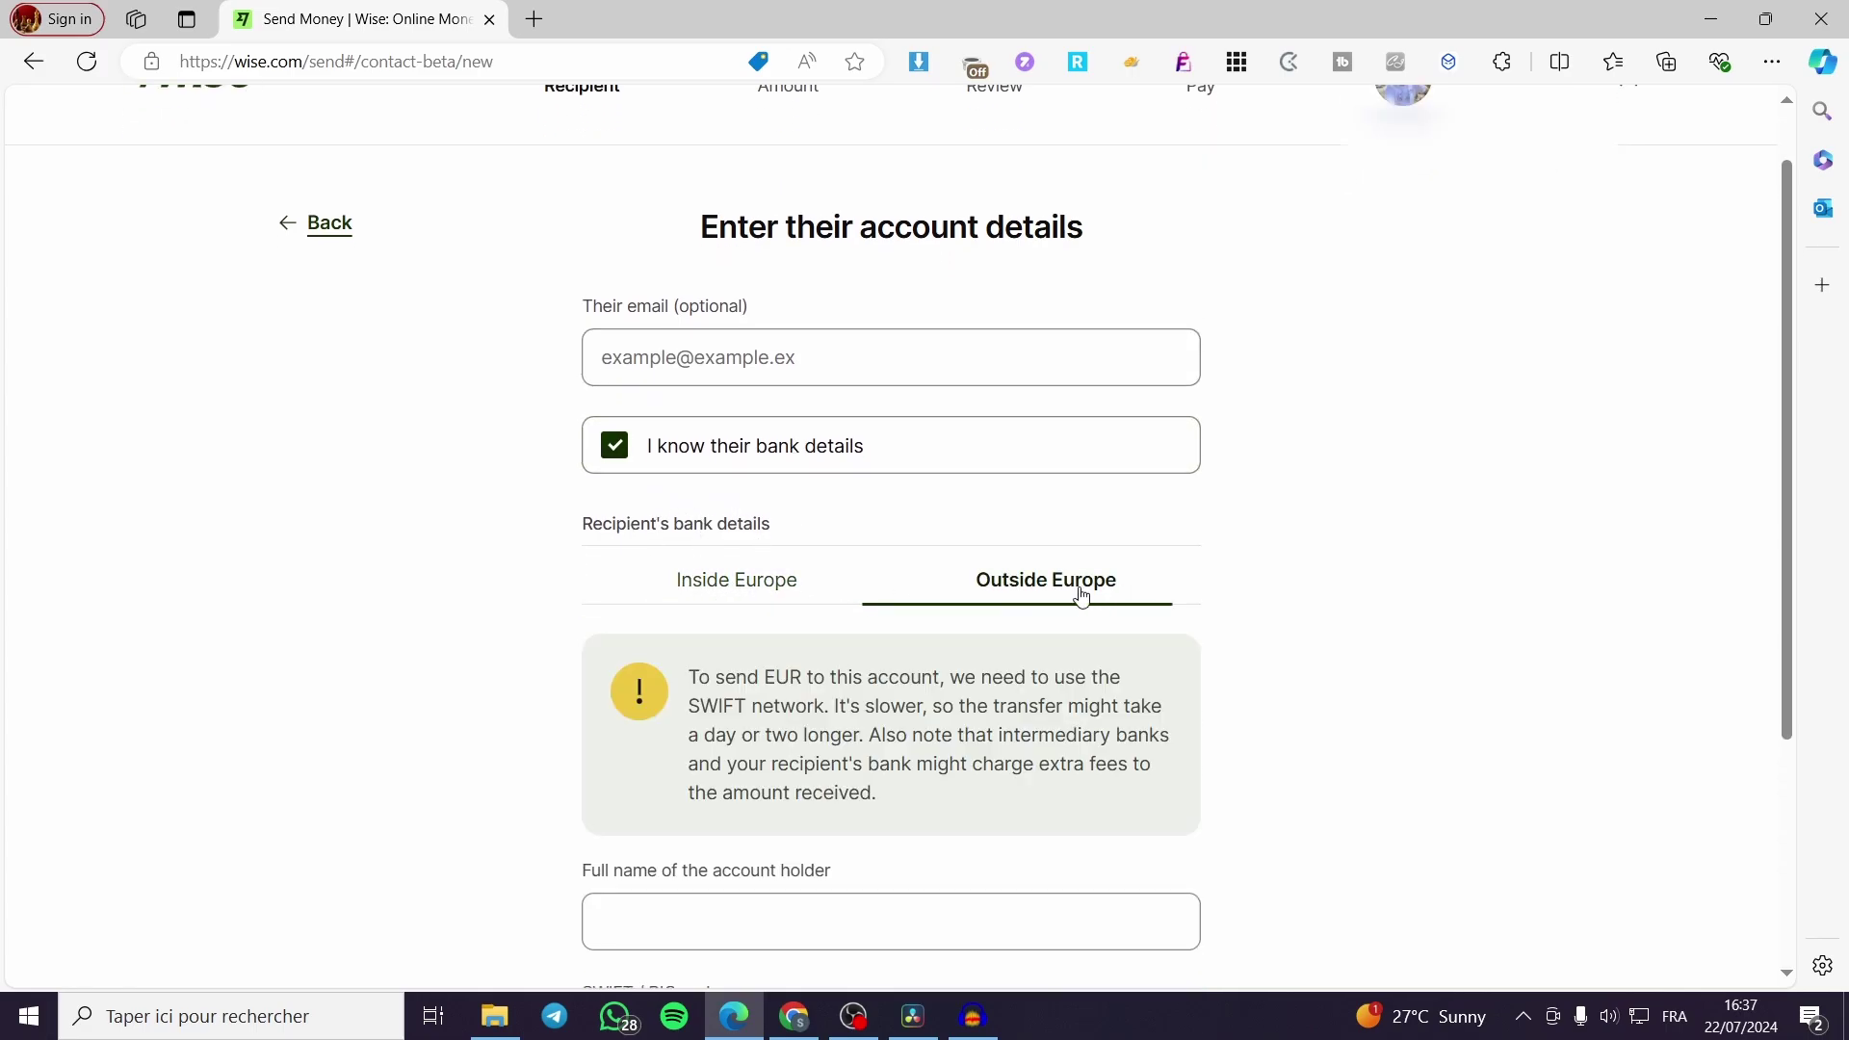
pyautogui.click(773, 582)
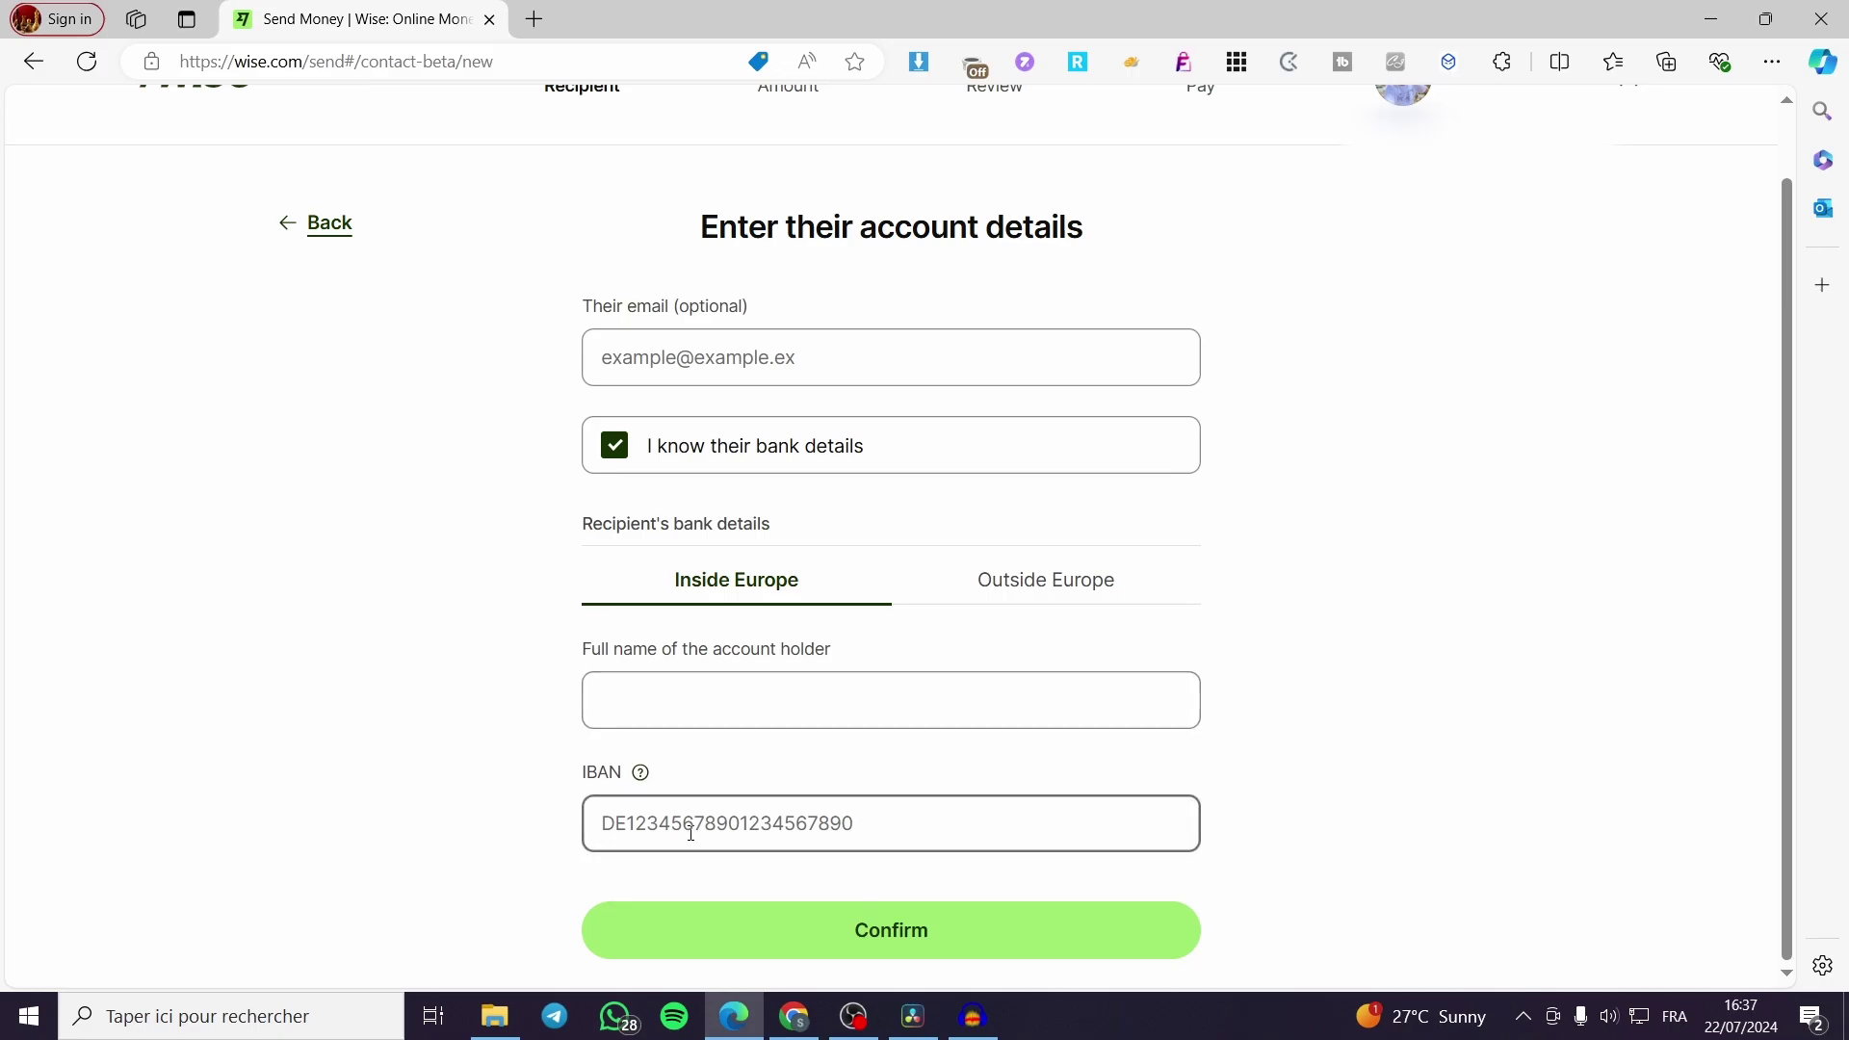
pyautogui.click(1067, 583)
pyautogui.scroll(-3, 1308, 614)
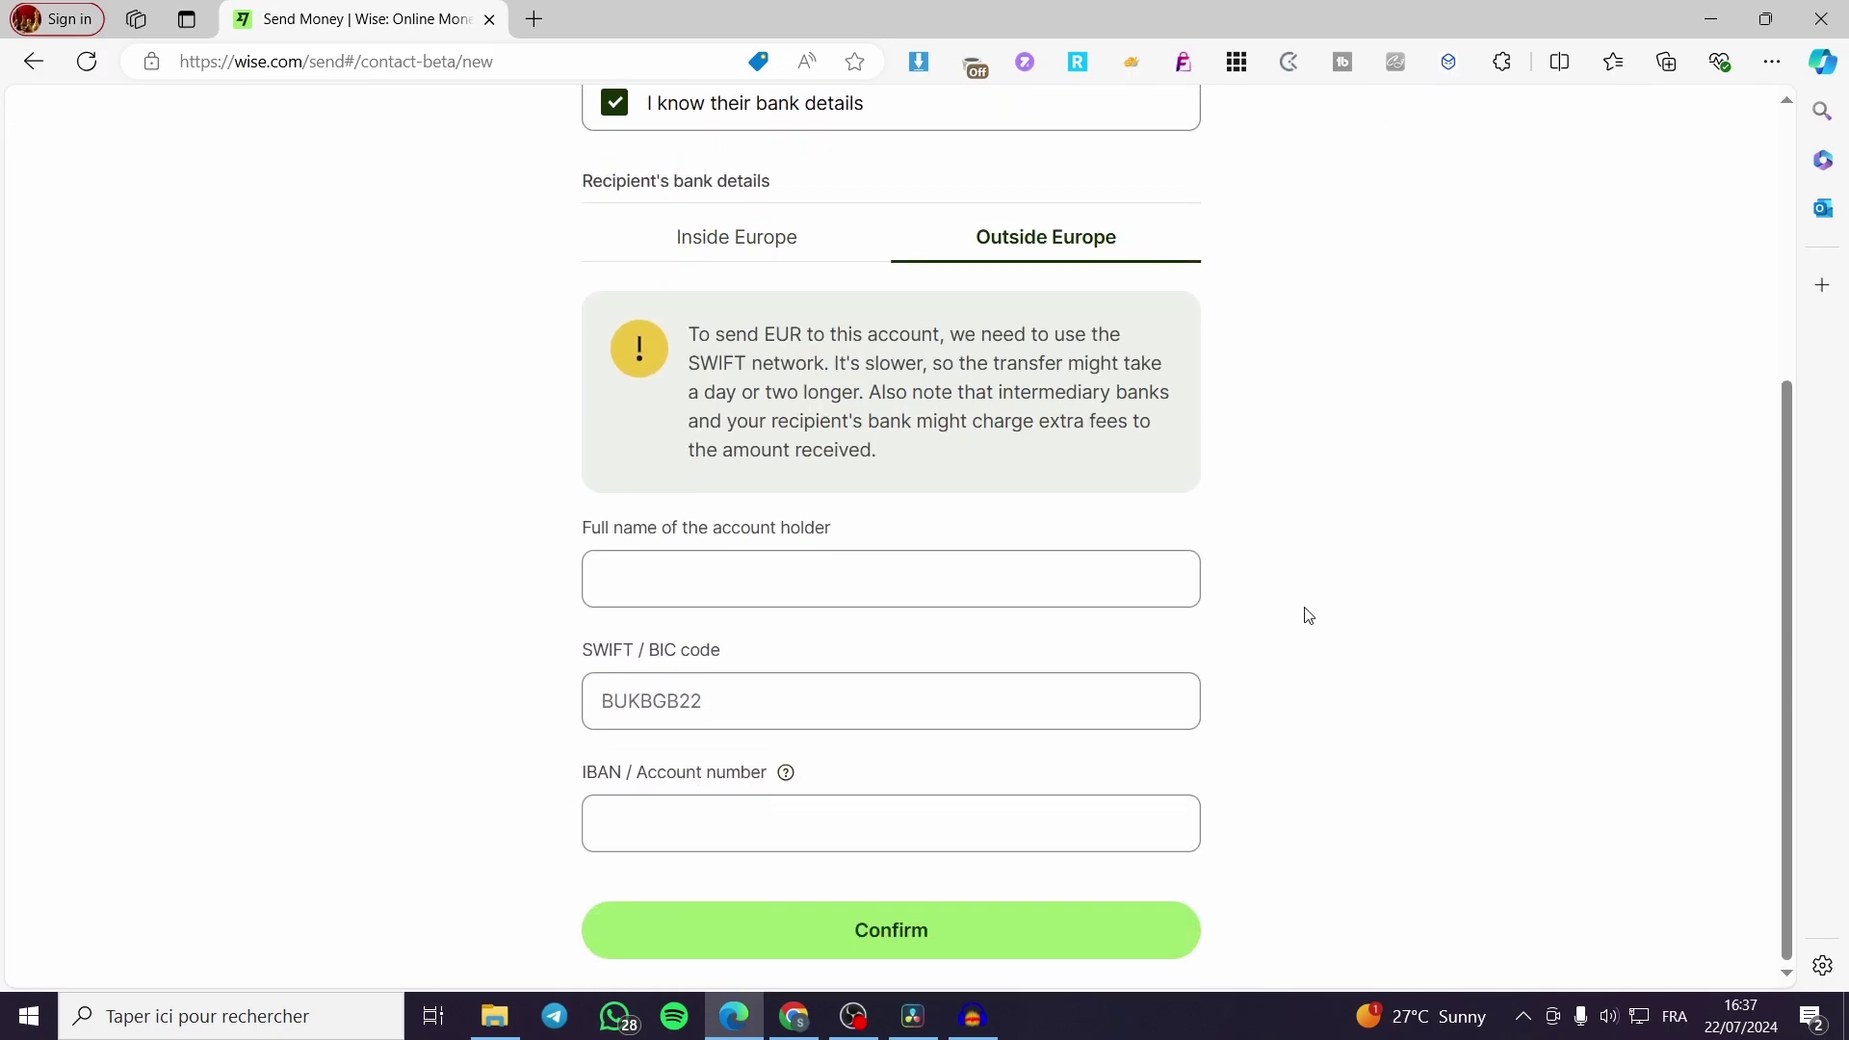
pyautogui.click(713, 703)
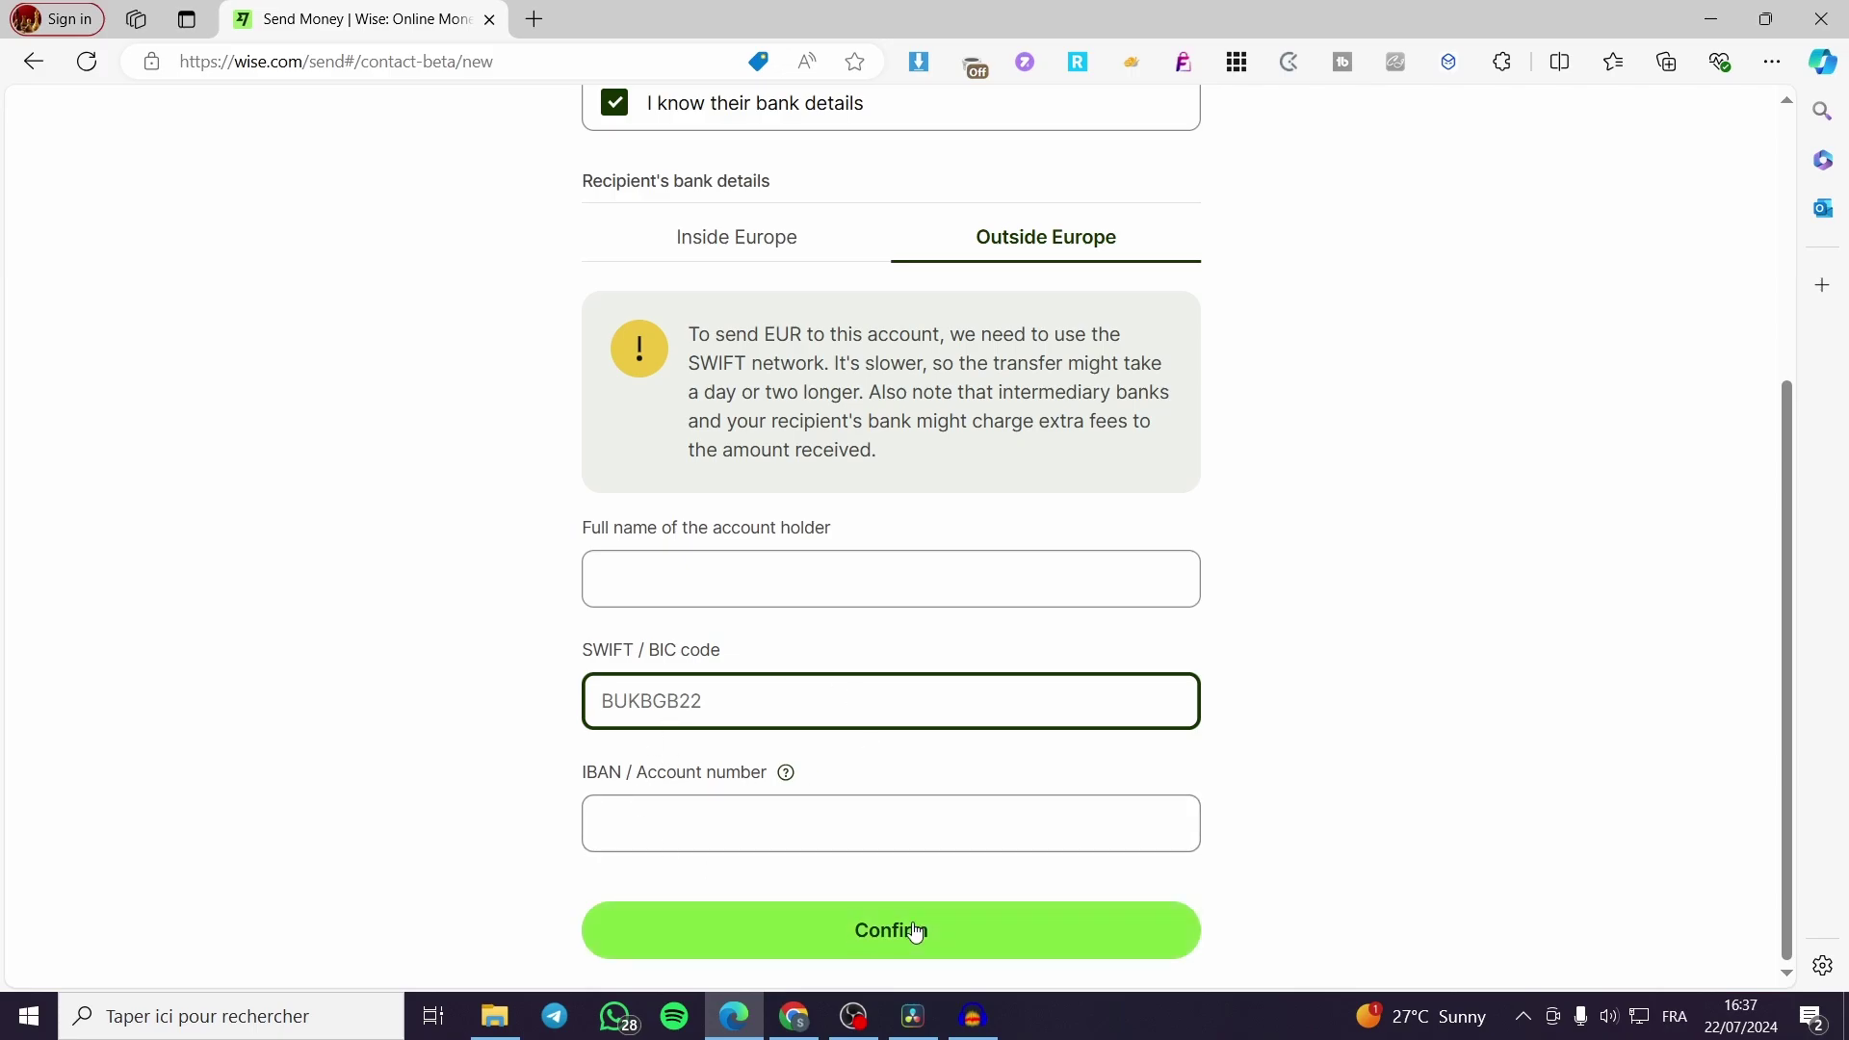
pyautogui.scroll(2, 919, 946)
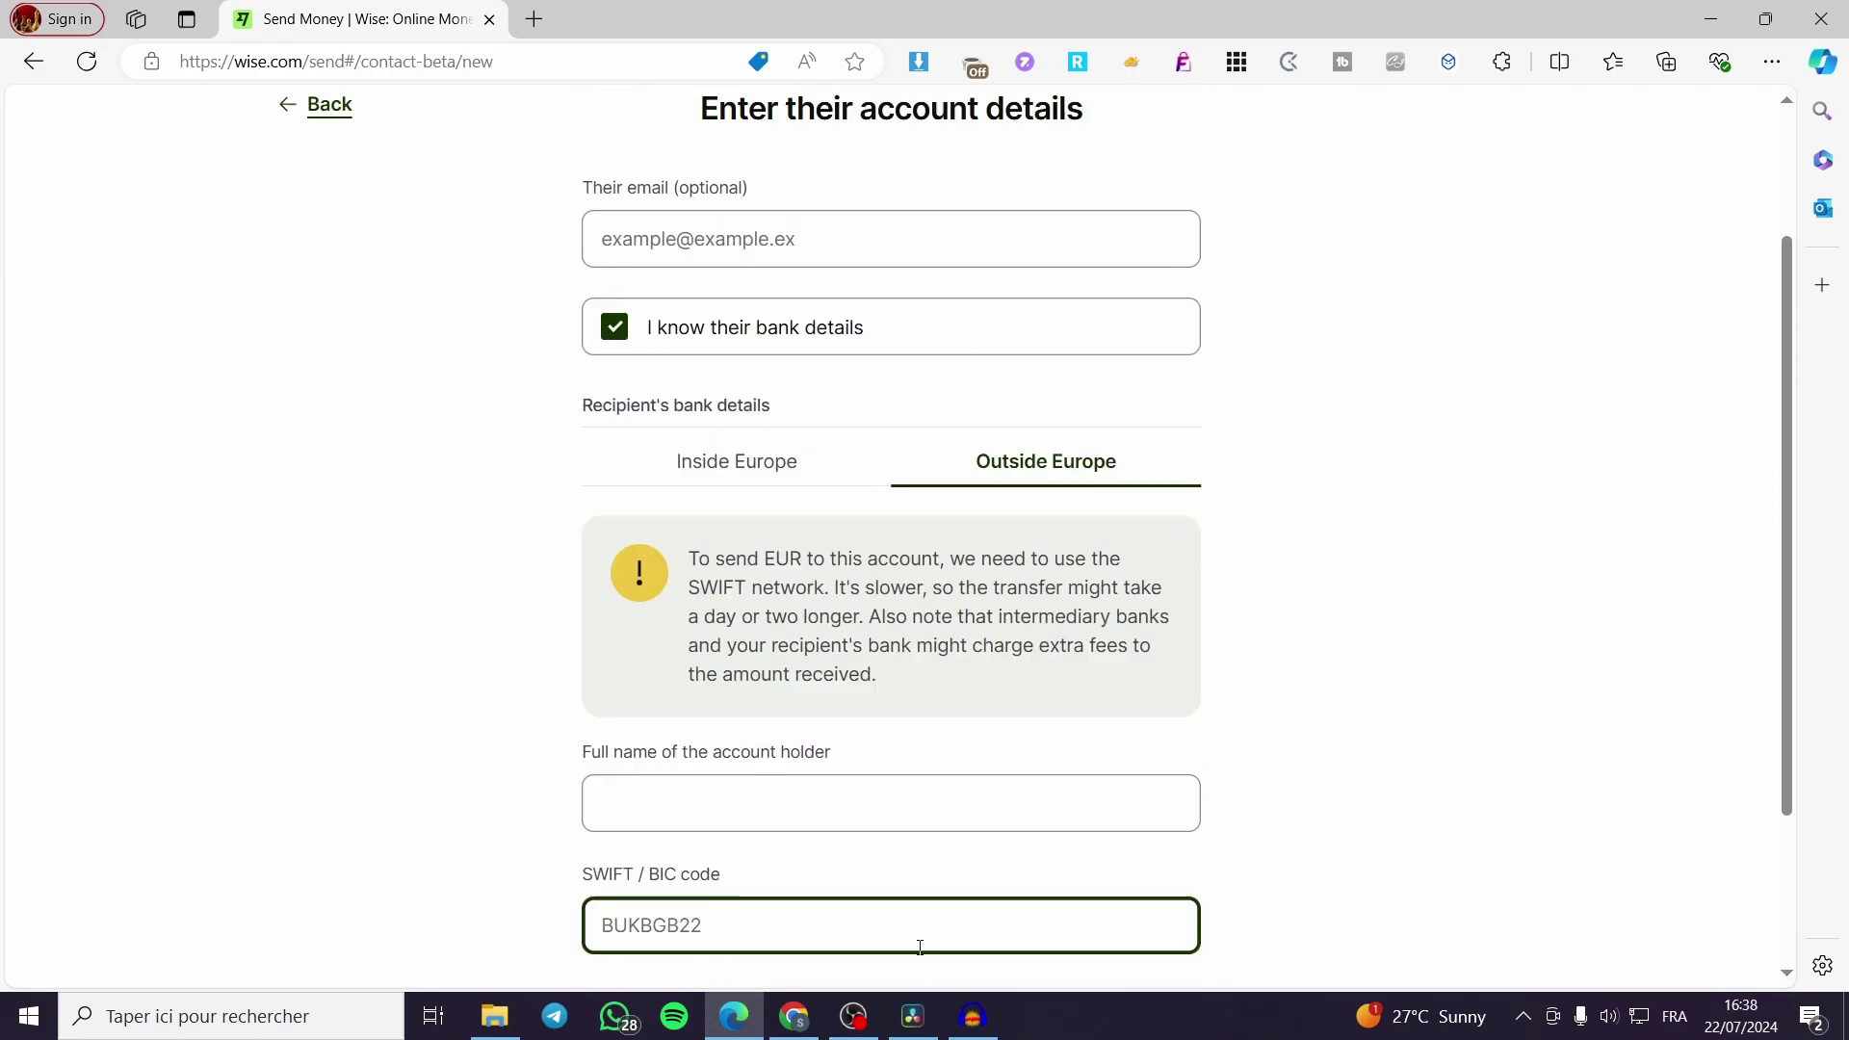
pyautogui.scroll(2, 919, 947)
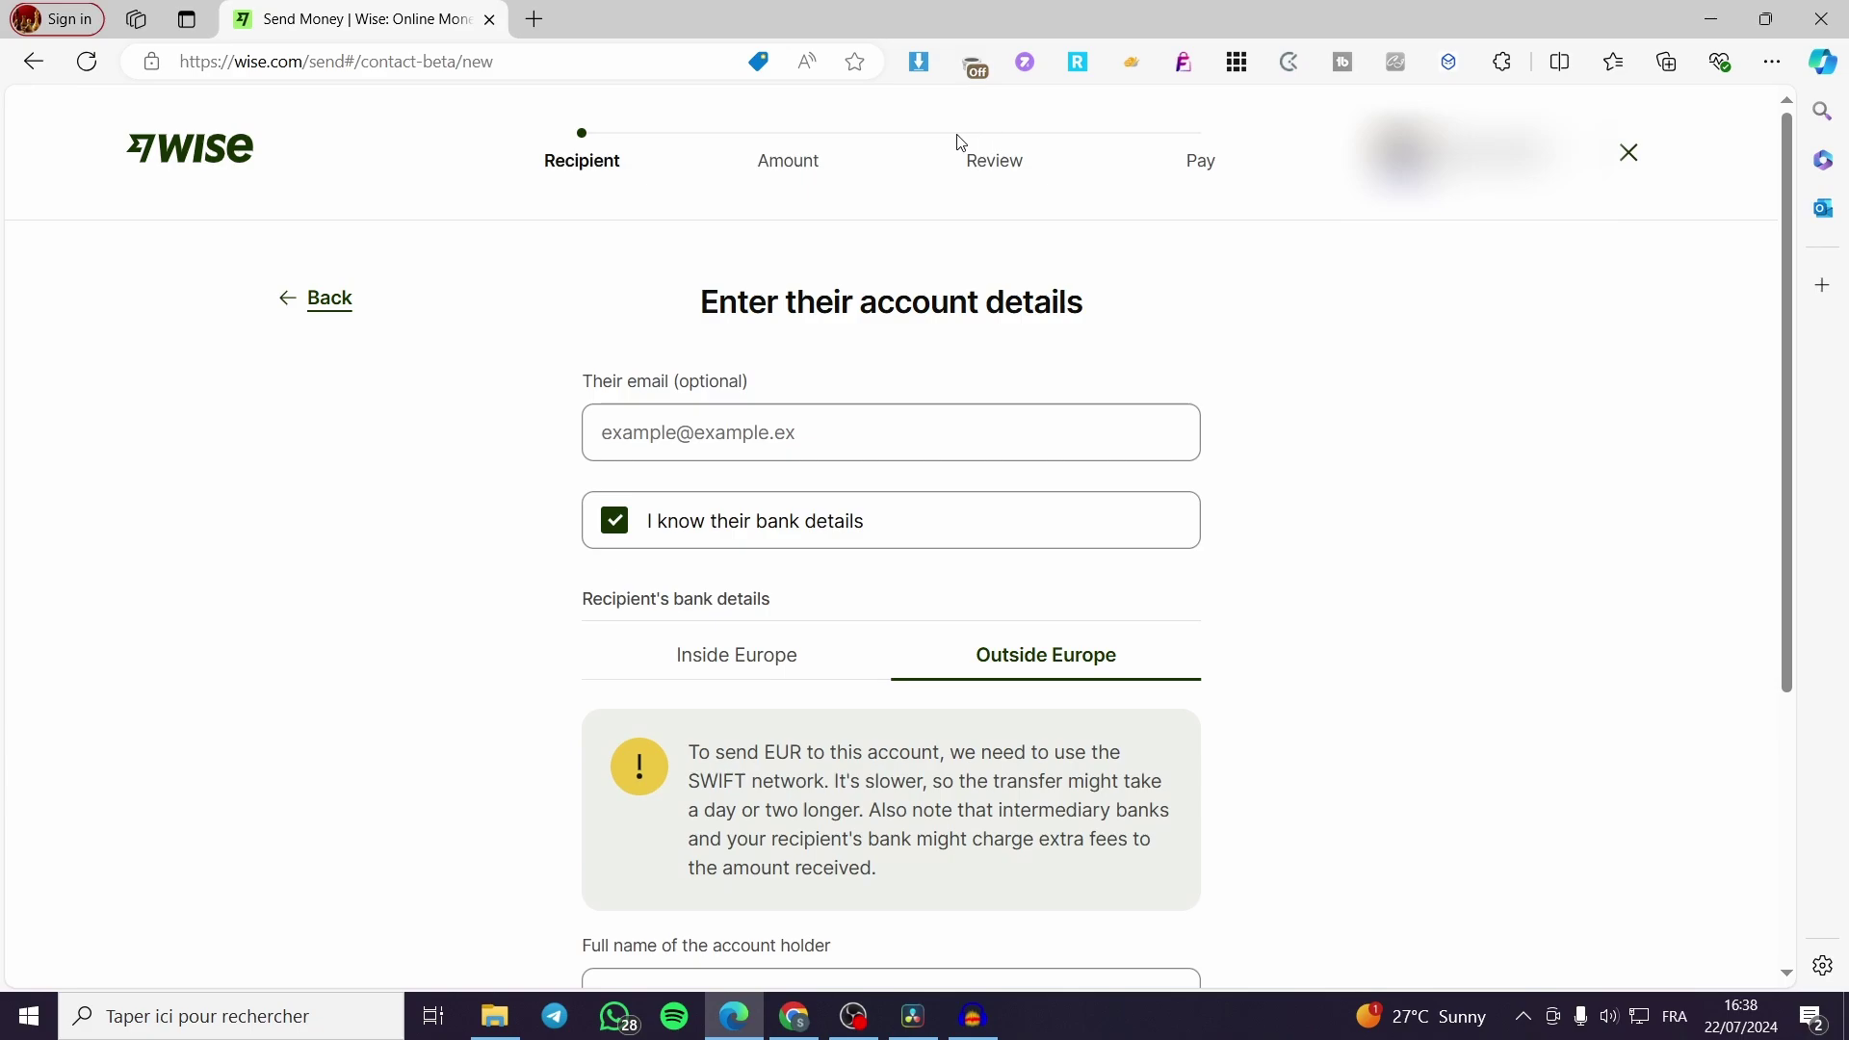